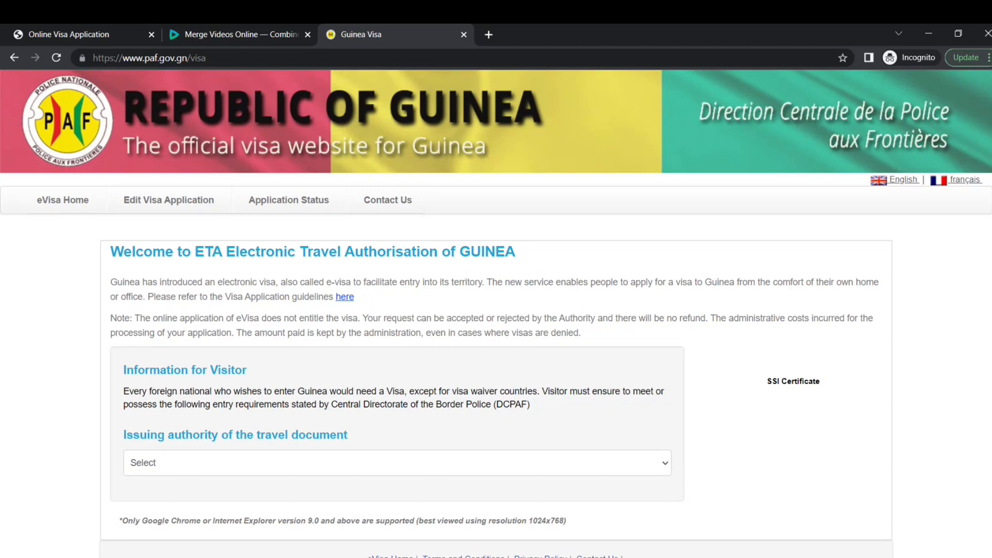
Set the issuing authority of the travel document to INDIA.
{"action": "scroll", "coordinate": [655, 439], "scroll_direction": "down", "scroll_amount": 1}
{"action": "left_click", "coordinate": [656, 403]}
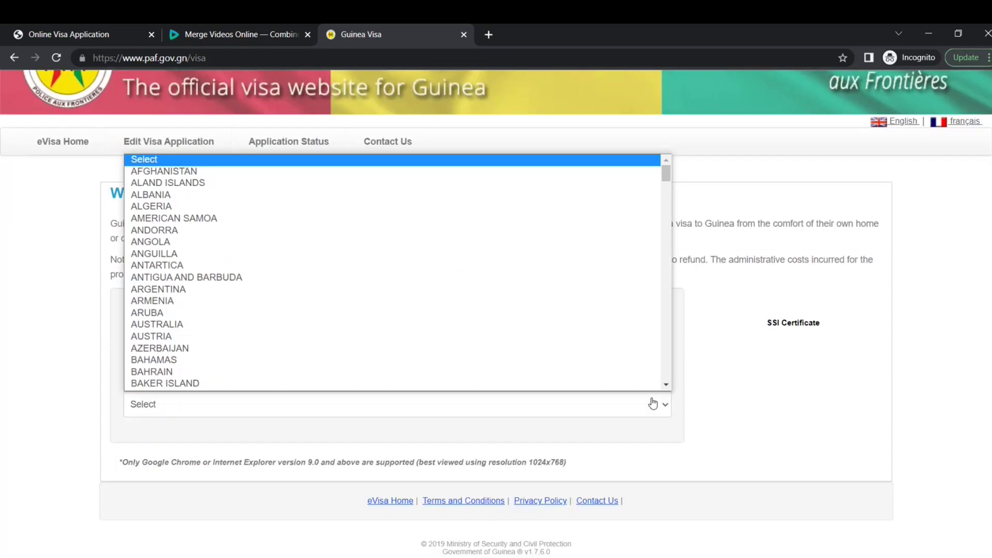
{"action": "scroll", "coordinate": [620, 359], "scroll_direction": "down", "scroll_amount": 1}
{"action": "type", "text": "india"}
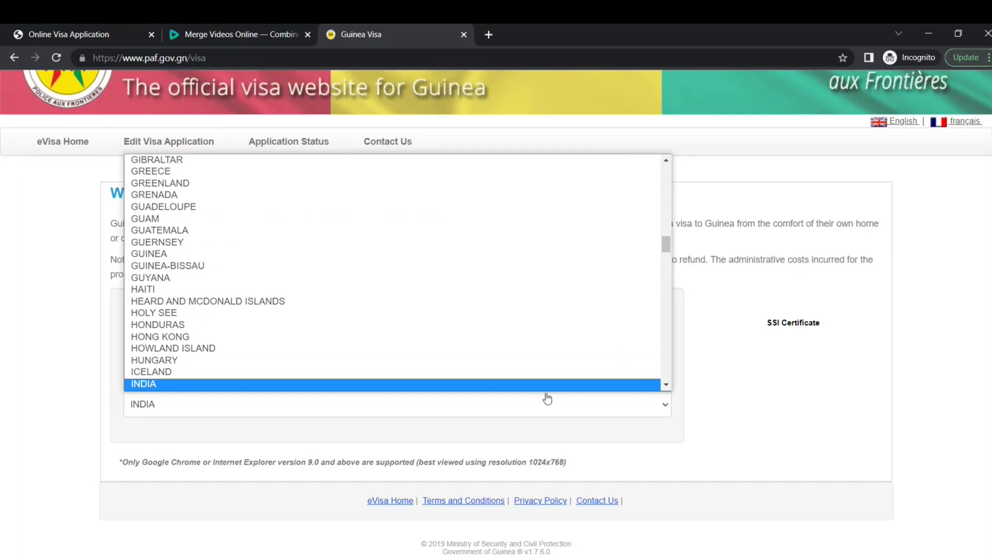
{"action": "scroll", "coordinate": [537, 357], "scroll_direction": "down", "scroll_amount": 1}
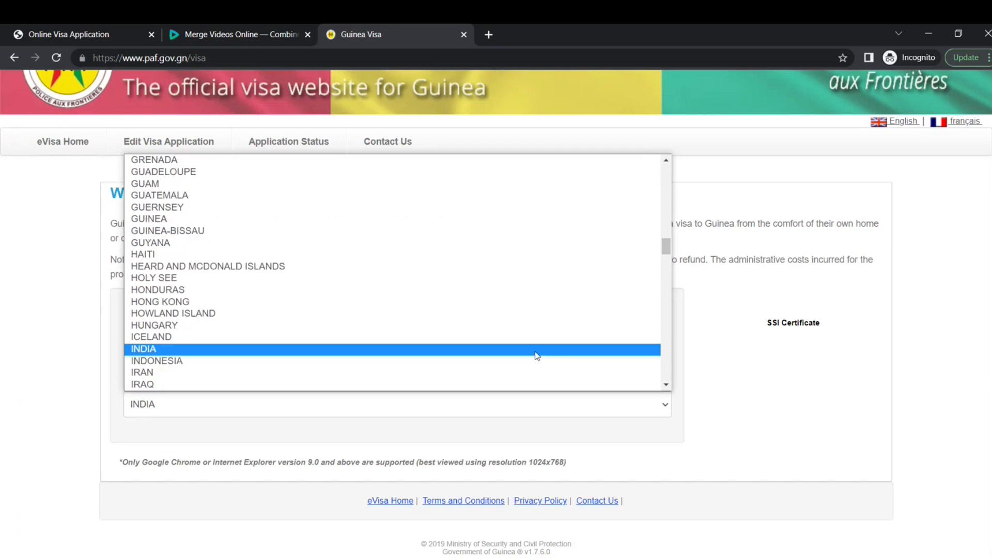
{"action": "left_click", "coordinate": [537, 351]}
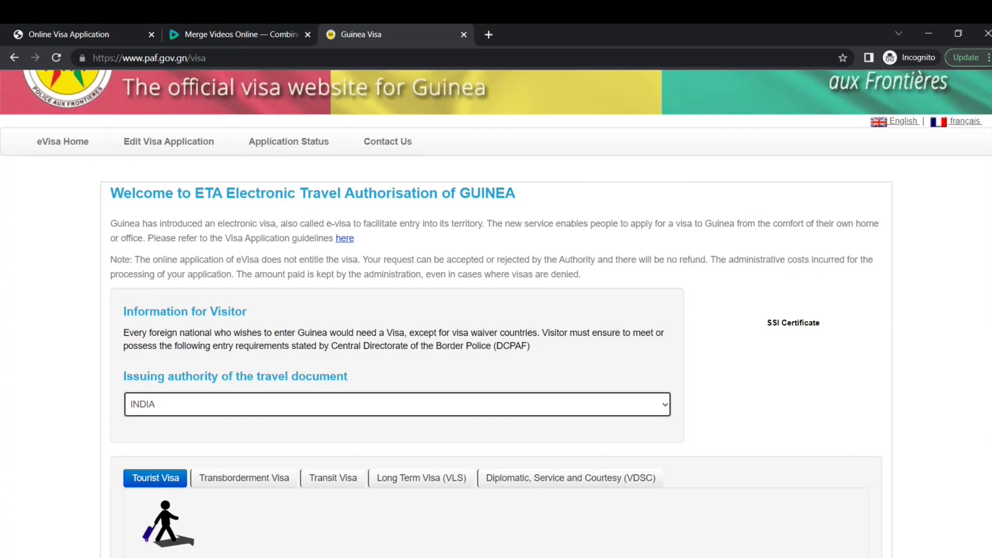
Read the Tourist Visa conditions, the application procedures and the documents needed upon arrival at Guinean entry checkpoints.
{"action": "scroll", "coordinate": [501, 350], "scroll_direction": "down", "scroll_amount": 5}
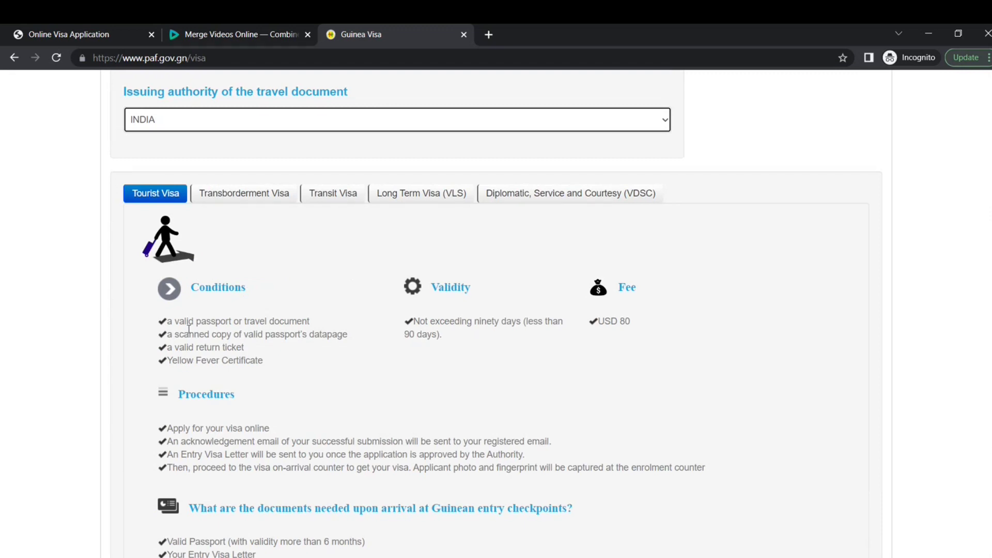
{"action": "left_click_drag", "start_coordinate": [185, 322], "coordinate": [241, 376]}
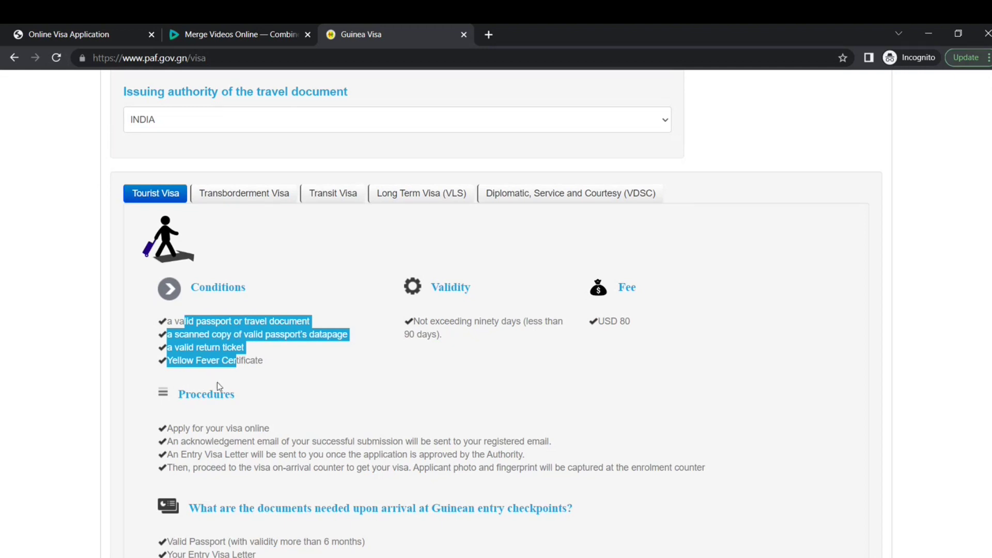
{"action": "left_click", "coordinate": [186, 440]}
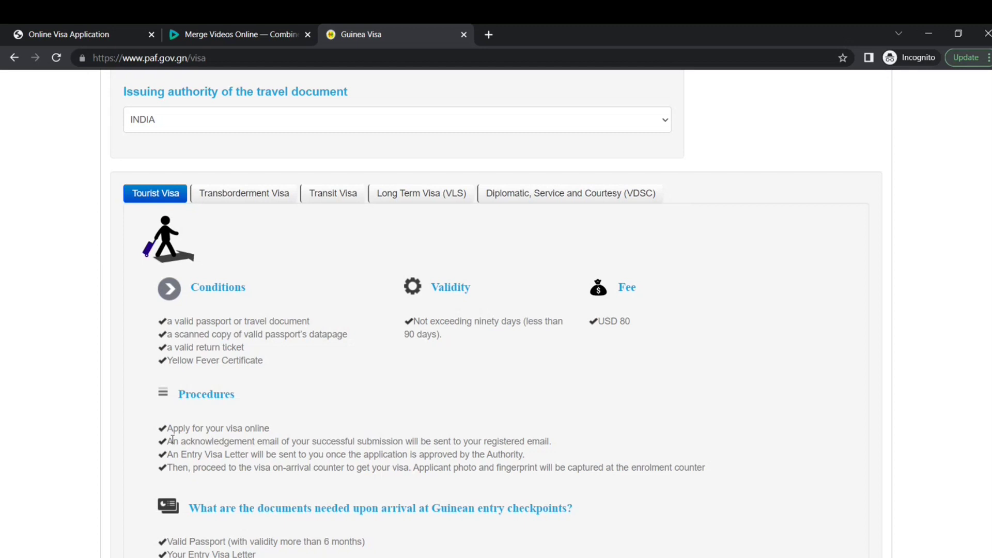
{"action": "left_click_drag", "start_coordinate": [172, 440], "coordinate": [498, 441]}
{"action": "left_click", "coordinate": [197, 457]}
{"action": "left_click_drag", "start_coordinate": [197, 457], "coordinate": [442, 458]}
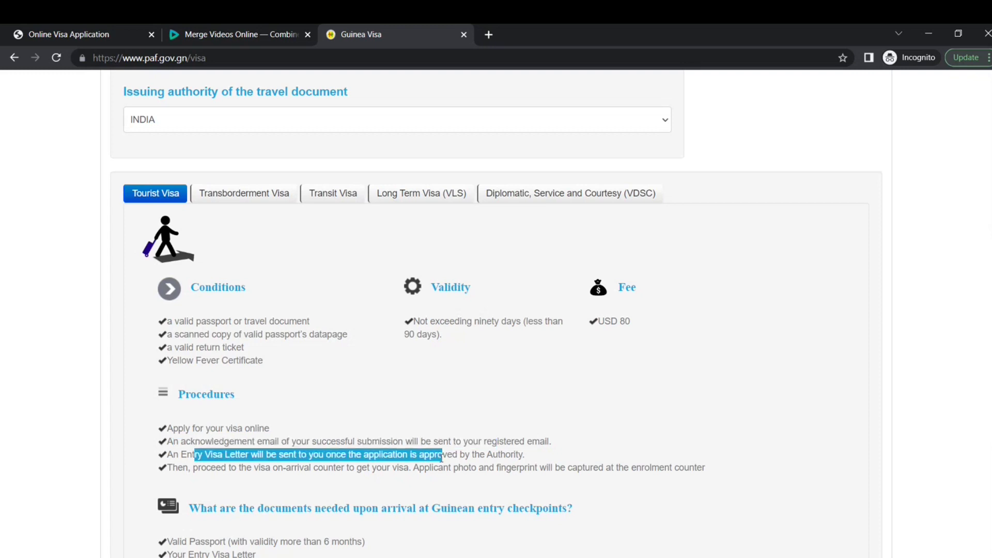
{"action": "left_click_drag", "start_coordinate": [198, 467], "coordinate": [707, 468]}
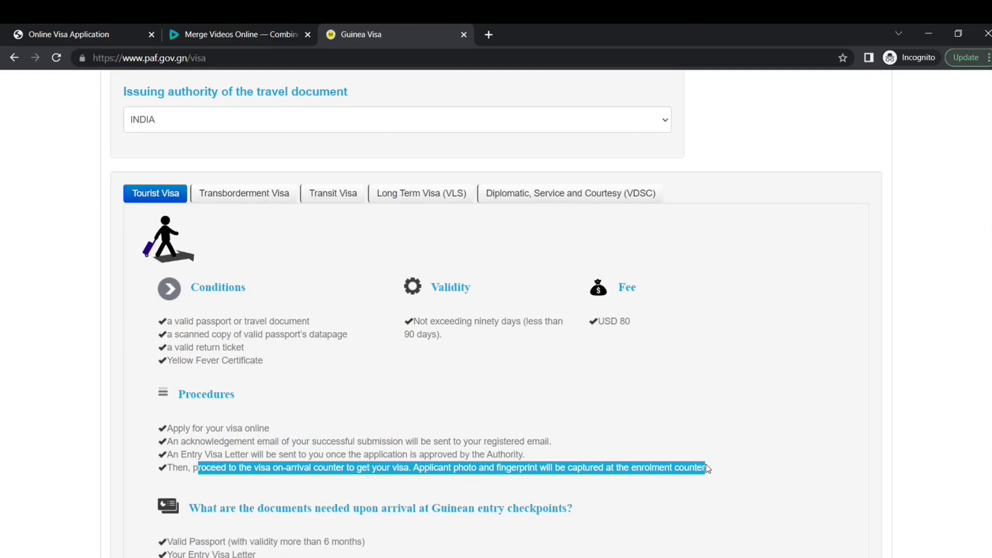
{"action": "scroll", "coordinate": [706, 464], "scroll_direction": "down", "scroll_amount": 3}
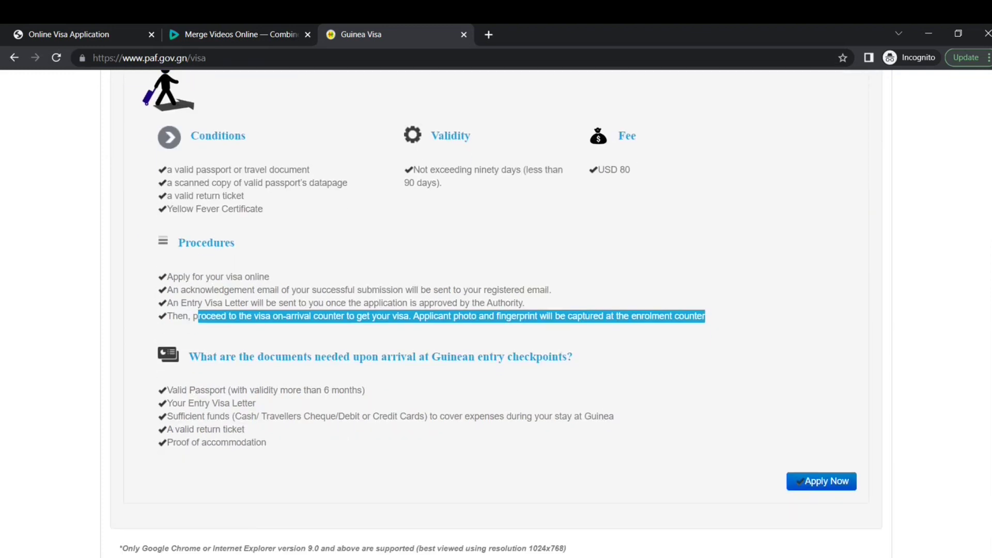
{"action": "left_click_drag", "start_coordinate": [197, 391], "coordinate": [281, 403]}
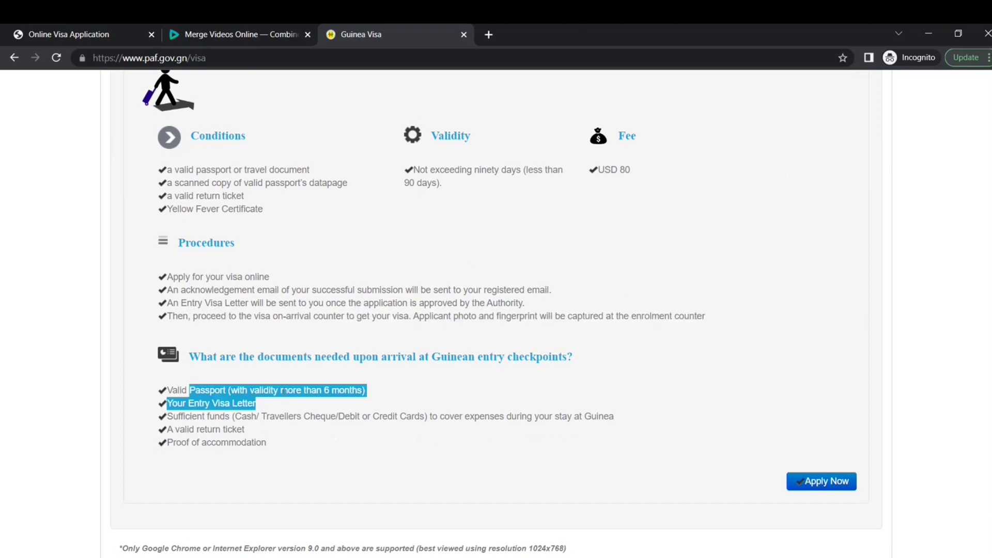
{"action": "left_click", "coordinate": [239, 401]}
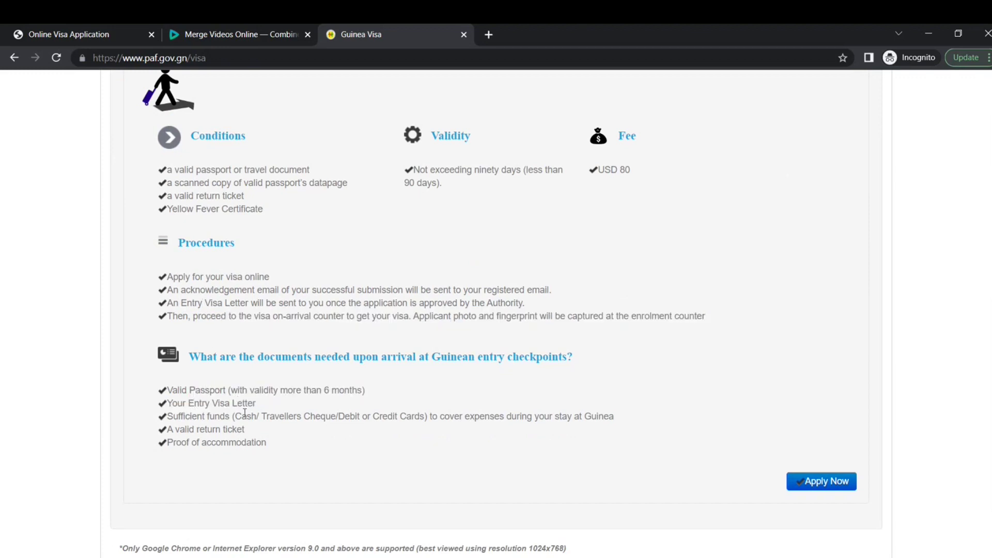
{"action": "left_click_drag", "start_coordinate": [242, 415], "coordinate": [424, 448]}
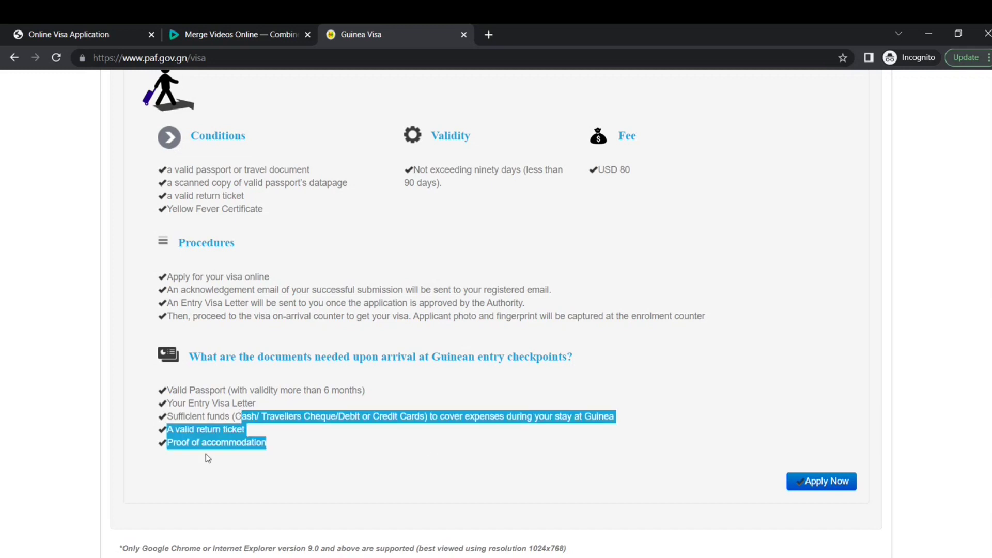
{"action": "left_click", "coordinate": [201, 428]}
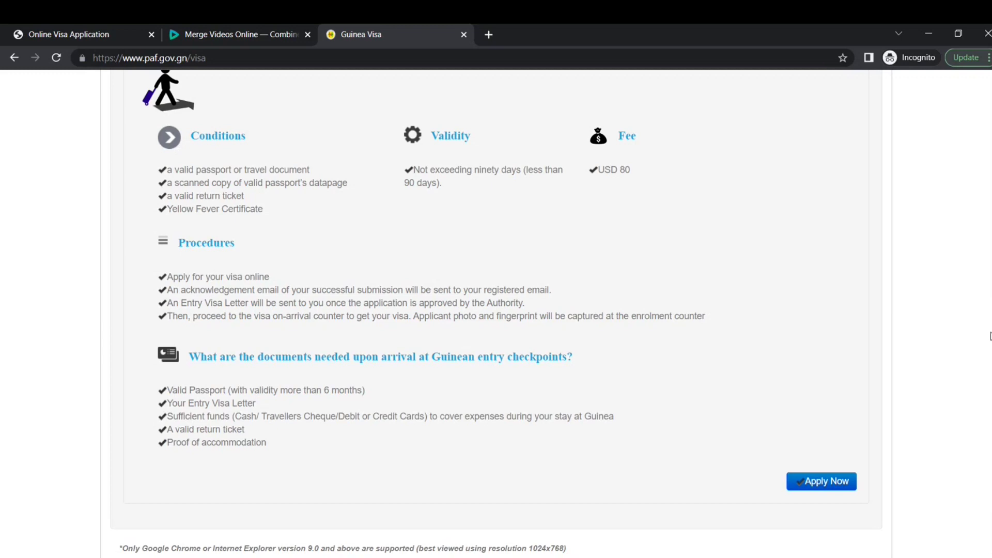
Start the Tourist Visa application and look over the fields of the Part 1 traveler information form.
{"action": "left_click", "coordinate": [814, 493]}
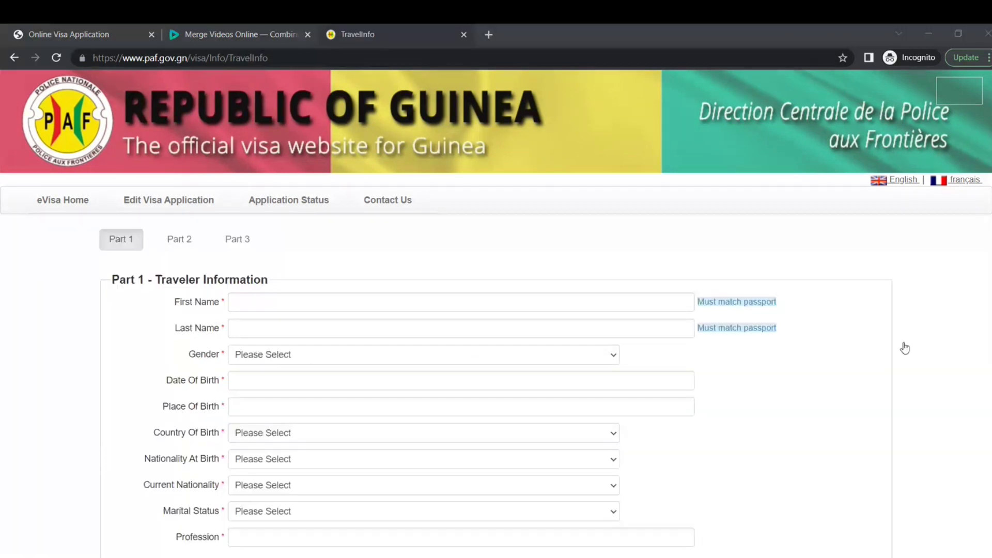
{"action": "left_click", "coordinate": [864, 286]}
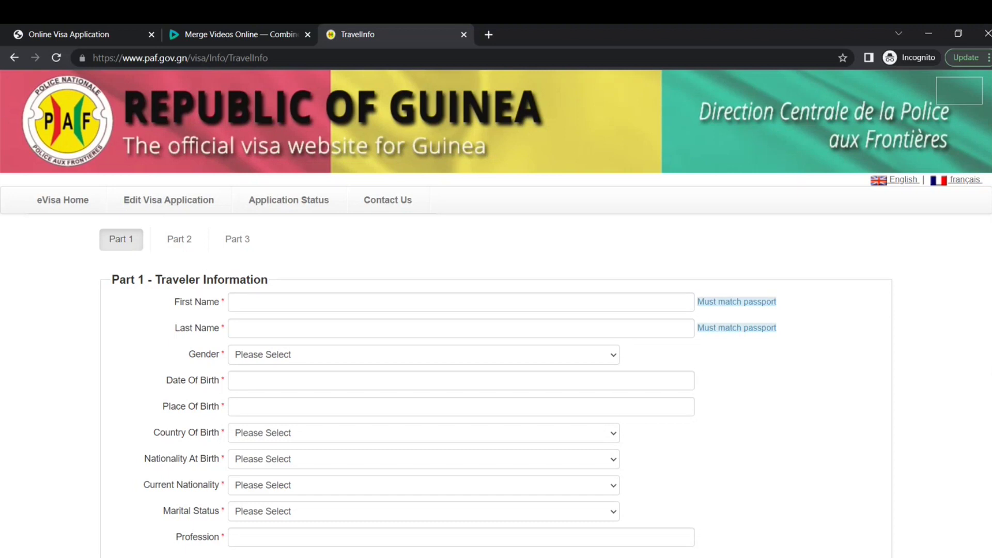
{"action": "scroll", "coordinate": [496, 314], "scroll_direction": "down", "scroll_amount": 5}
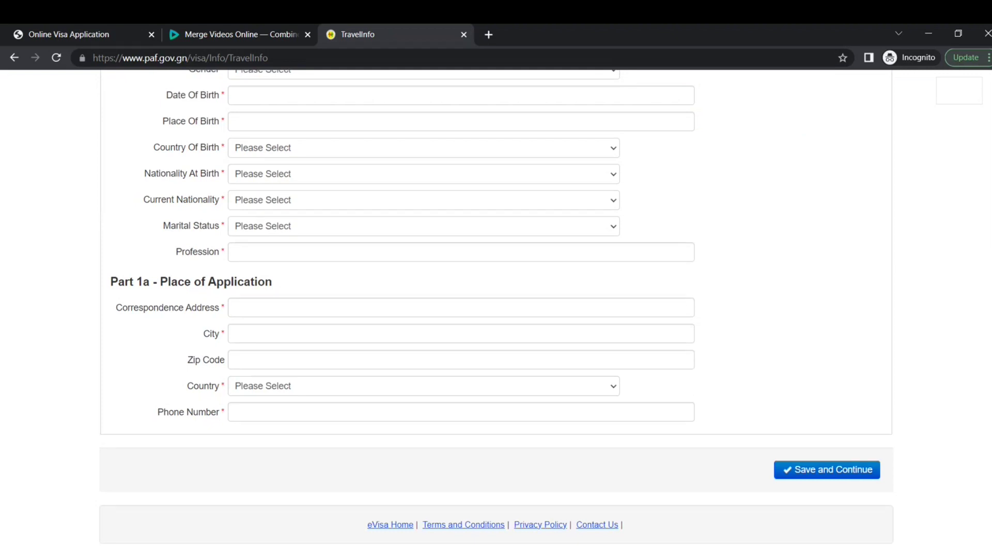
{"action": "scroll", "coordinate": [765, 302], "scroll_direction": "up", "scroll_amount": 4}
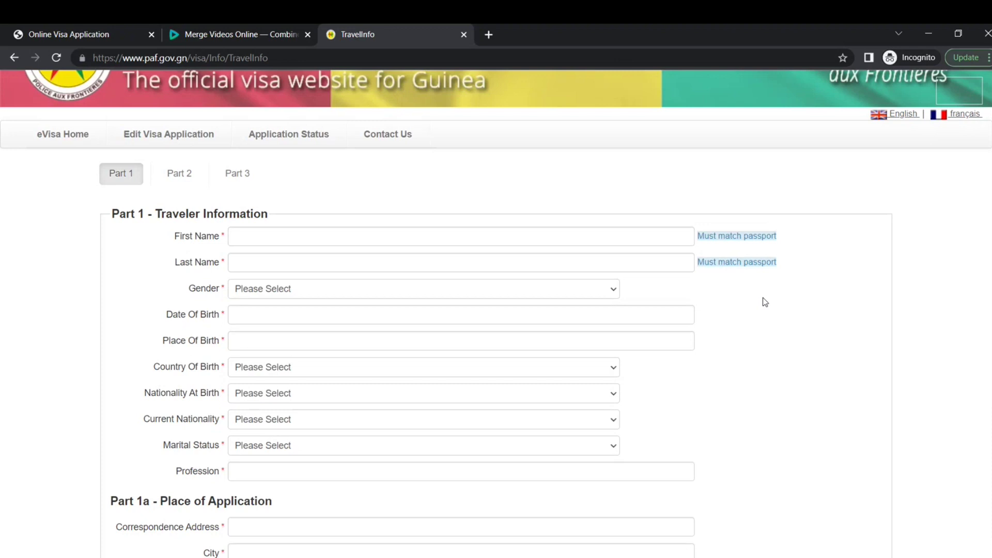
Enter the traveler's first and last name and set the gender to MALE.
{"action": "left_click", "coordinate": [689, 236]}
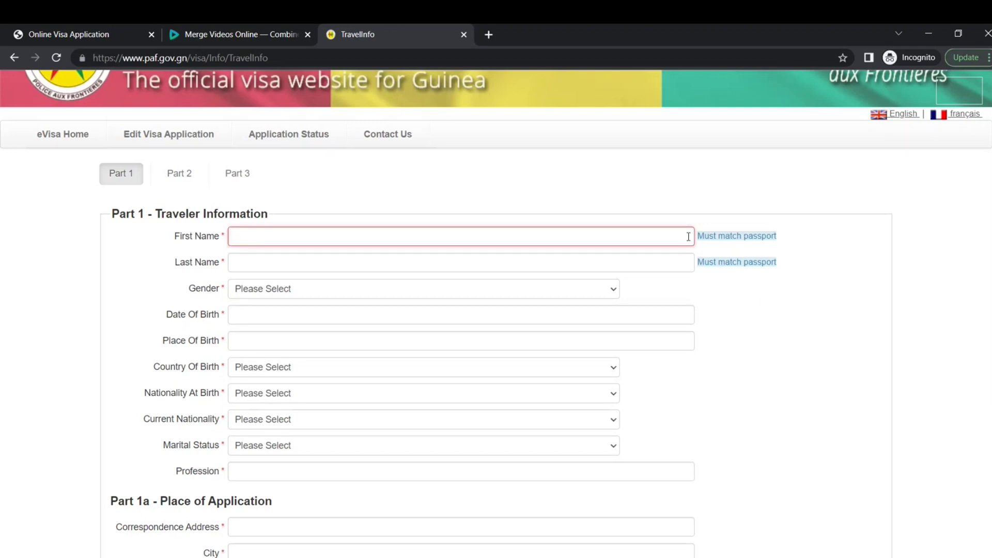
{"action": "type", "text": "John"}
{"action": "key", "text": "Tab"}
{"action": "type", "text": "Smith"}
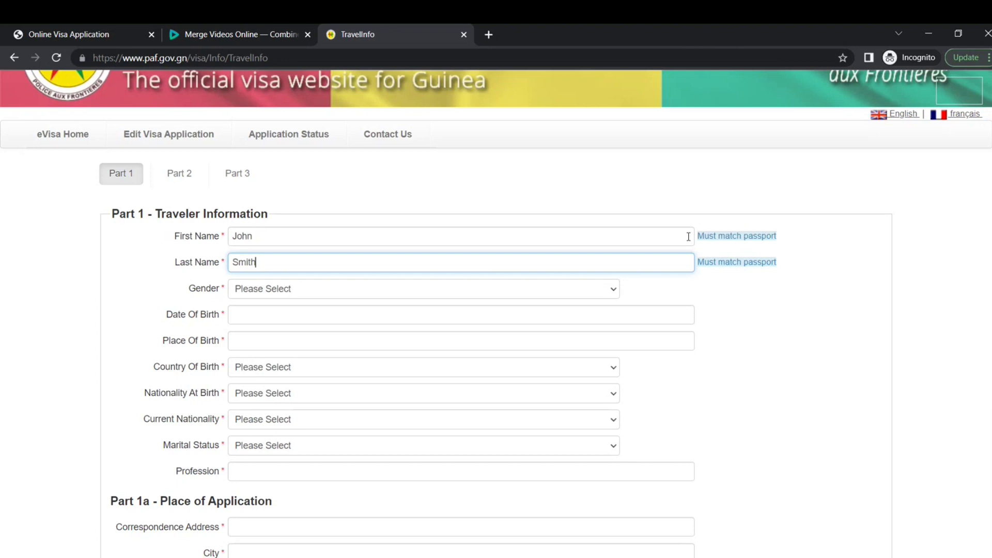
{"action": "key", "text": "Tab"}
{"action": "key", "text": "m"}
Fill in the traveler's date of birth by choosing its year and month in the calendar.
{"action": "key", "text": "Tab"}
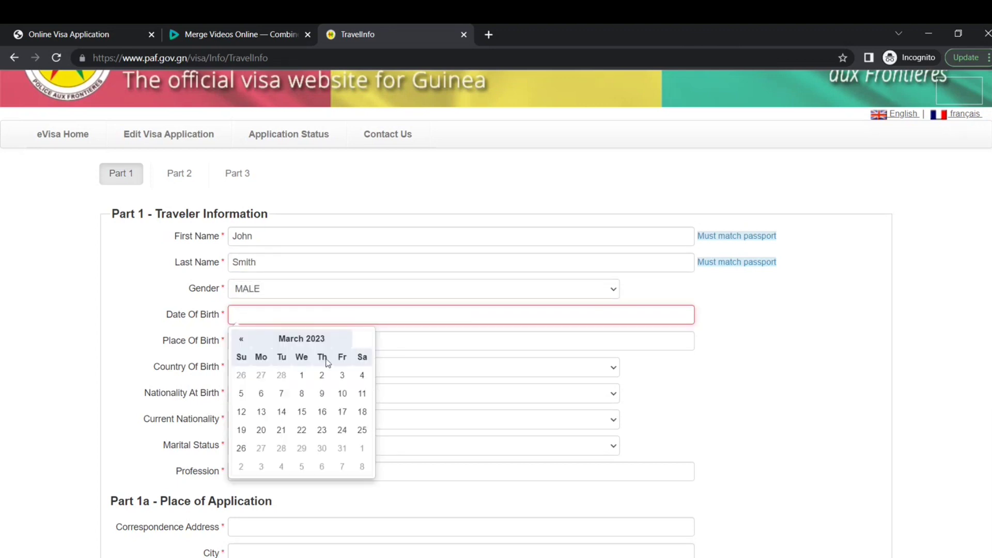
{"action": "left_click", "coordinate": [259, 341]}
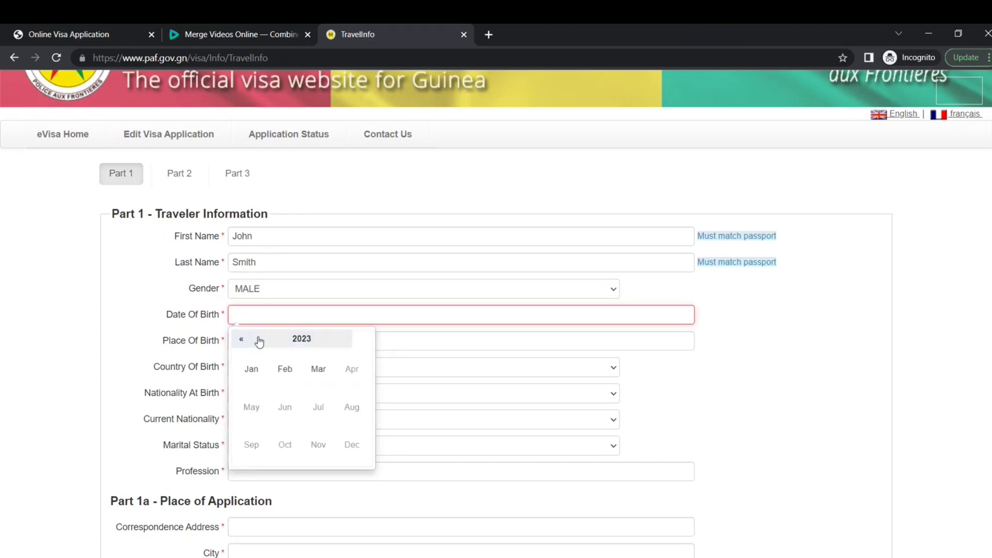
{"action": "left_click", "coordinate": [259, 341]}
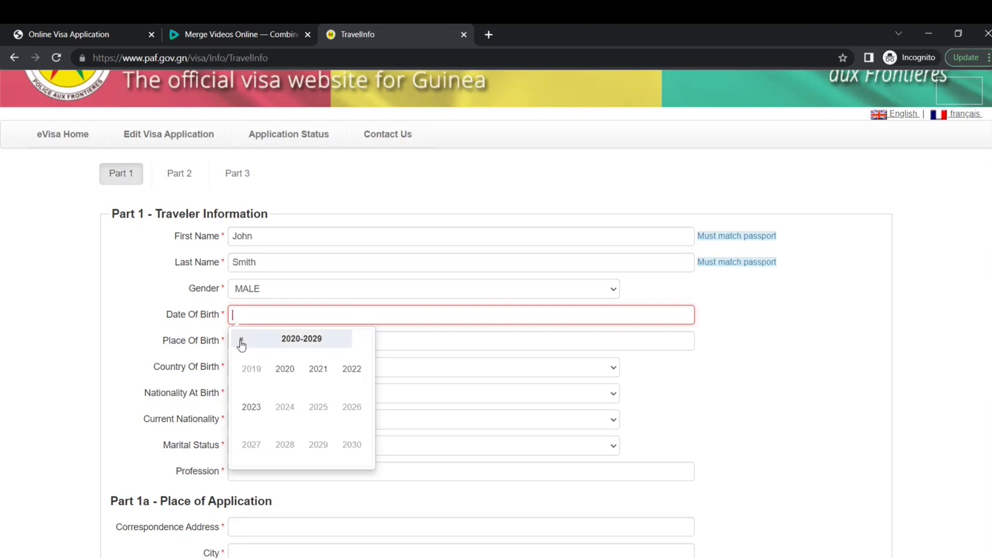
{"action": "left_click", "coordinate": [241, 343]}
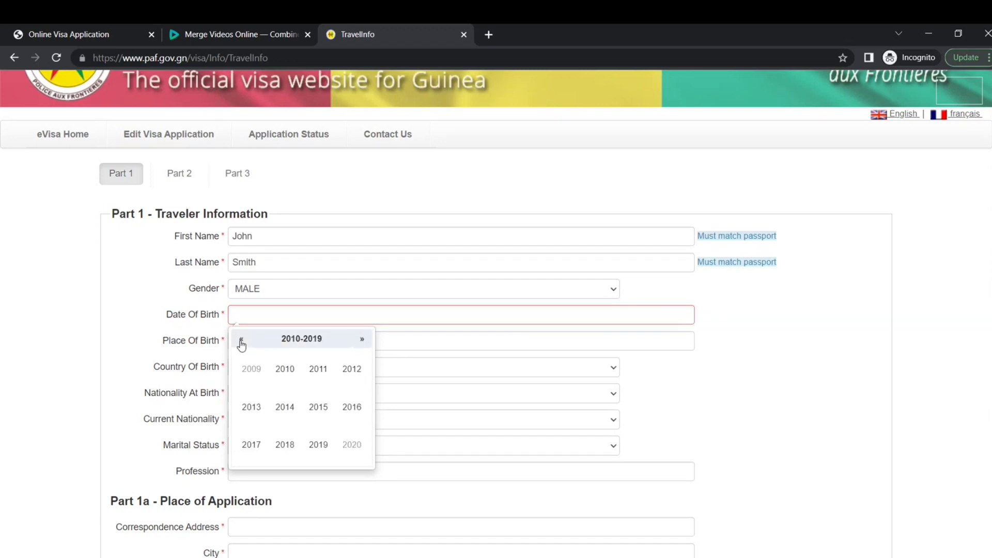
{"action": "left_click", "coordinate": [241, 341]}
{"action": "left_click", "coordinate": [241, 341]}
{"action": "left_click", "coordinate": [319, 444]}
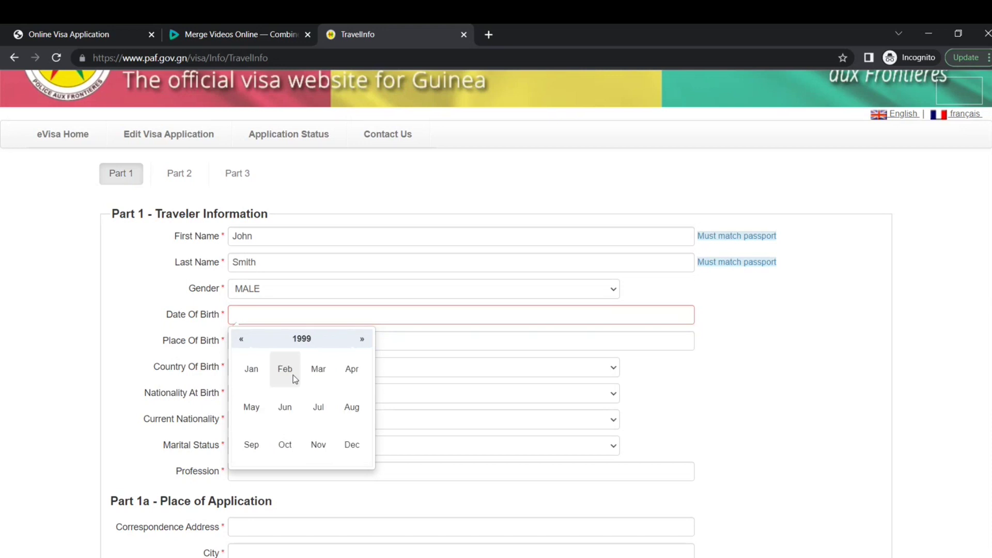
{"action": "left_click", "coordinate": [294, 379]}
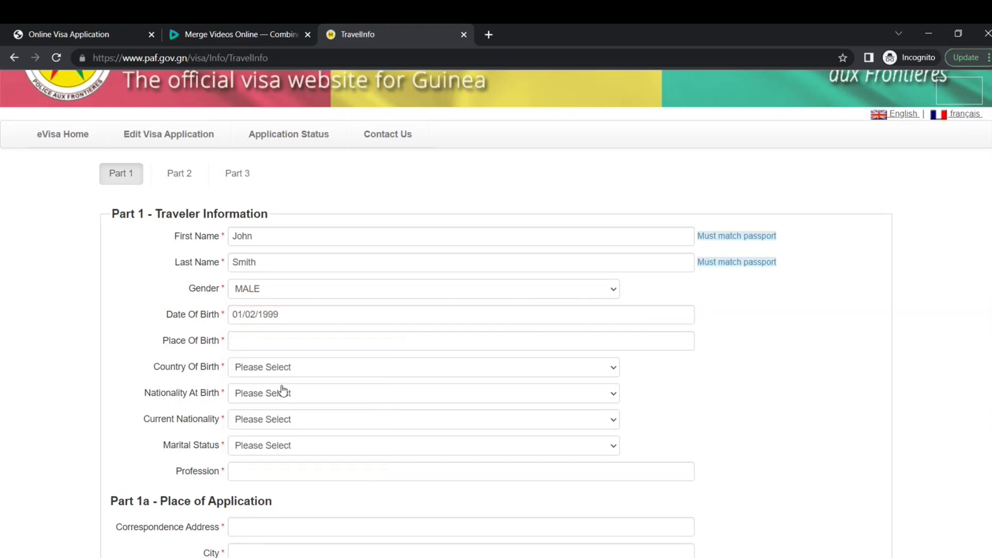
Enter New Delhi, India as place of birth, INDIA as country of birth, and INDIAN as both birth and current nationality.
{"action": "left_click", "coordinate": [278, 340]}
{"action": "type", "text": "New Del"}
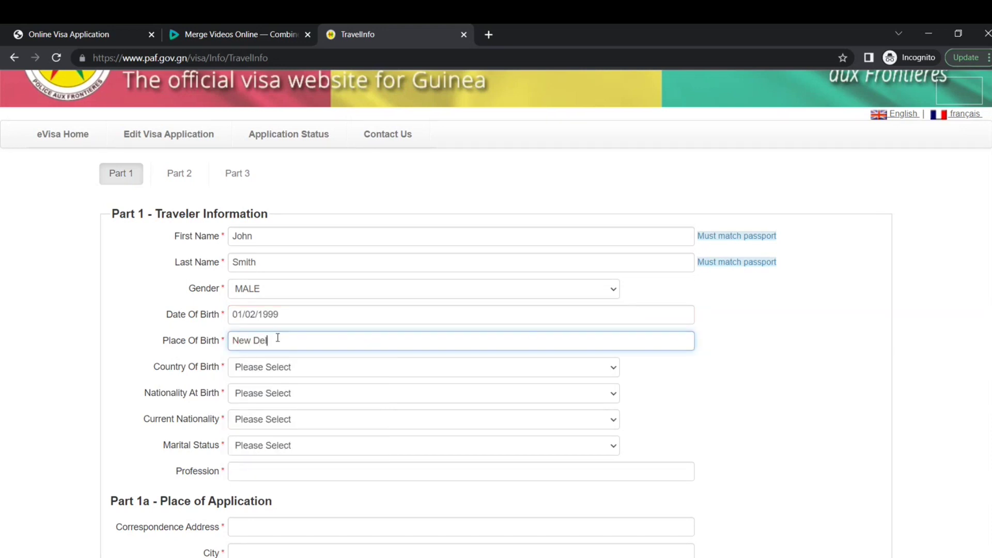
{"action": "type", "text": "hi, India"}
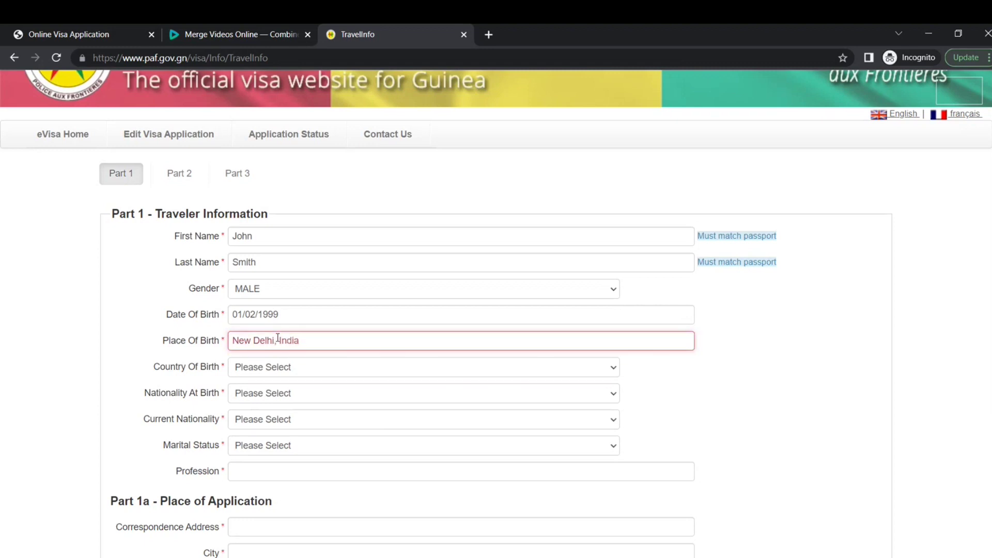
{"action": "key", "text": "Tab"}
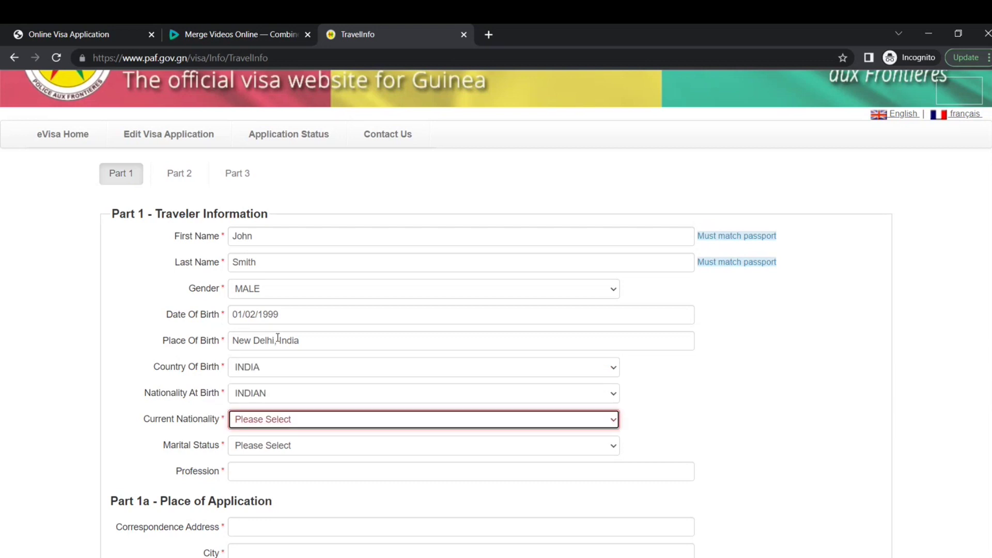
{"action": "key", "text": "i"}
{"action": "key", "text": "i"}
{"action": "key", "text": "i"}
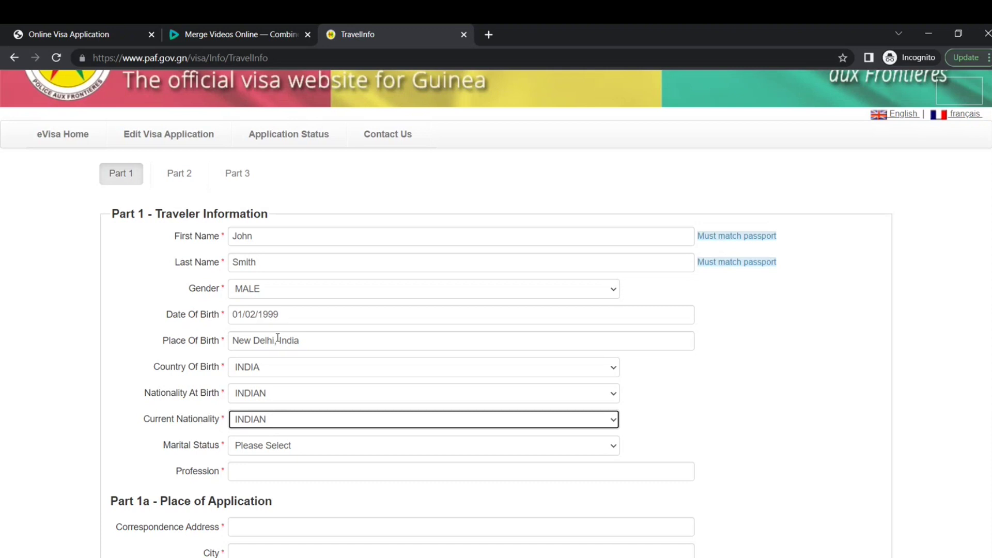
Set the marital status to SINGLE and enter IT ENGINEER as the profession.
{"action": "key", "text": "Tab"}
{"action": "key", "text": "s"}
{"action": "key", "text": "Tab"}
{"action": "type", "text": "IT"}
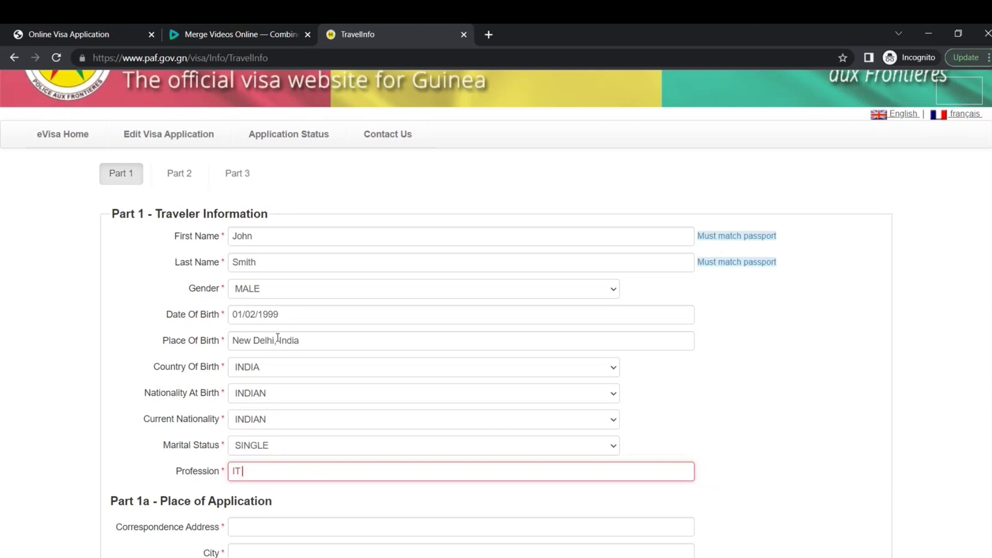
{"action": "type", "text": " ENGINEER"}
Enter the correspondence address, New Delhi as the city, and the zip code for the place of application.
{"action": "key", "text": "Tab"}
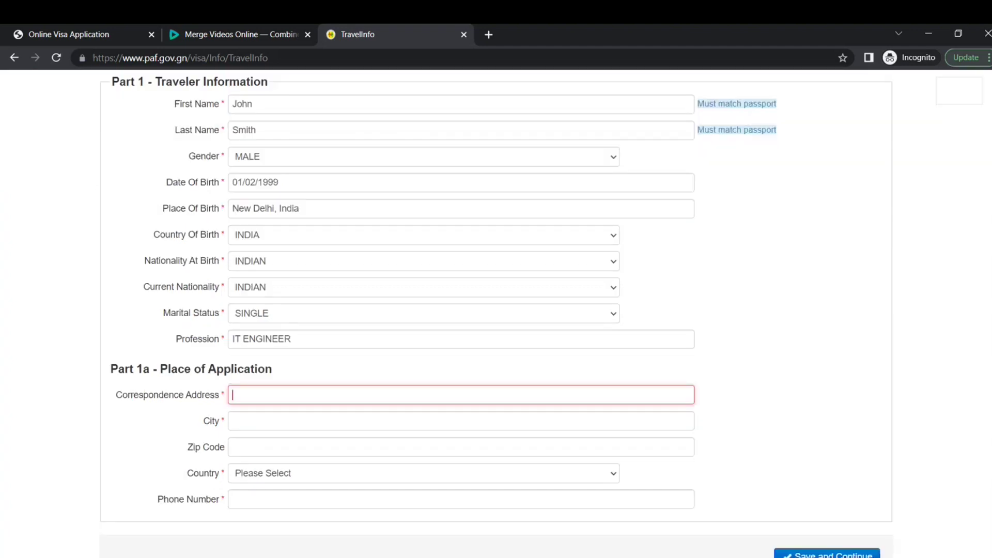
{"action": "scroll", "coordinate": [748, 394], "scroll_direction": "down", "scroll_amount": 2}
{"action": "type", "text": "1 Ne"}
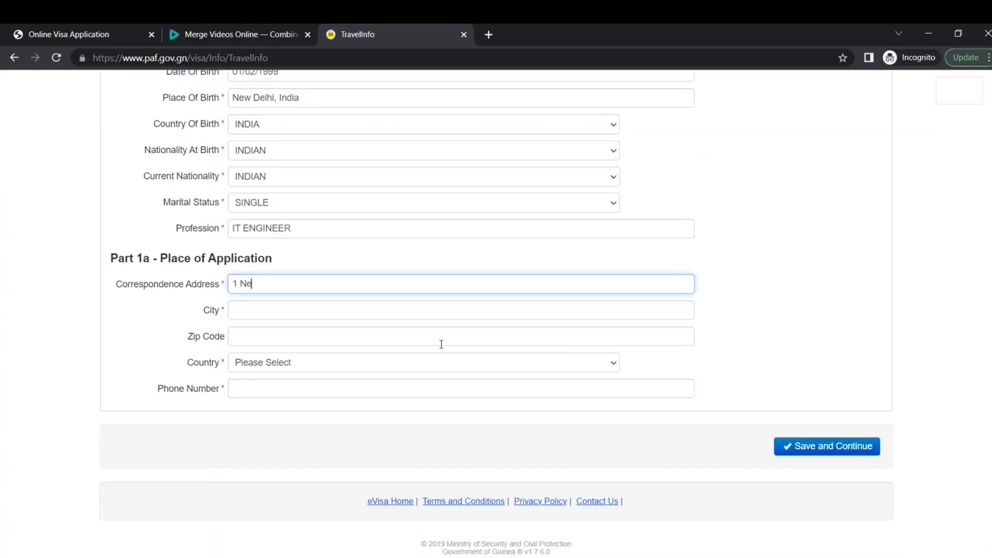
{"action": "type", "text": "w Delhi ST"}
{"action": "key", "text": "Tab"}
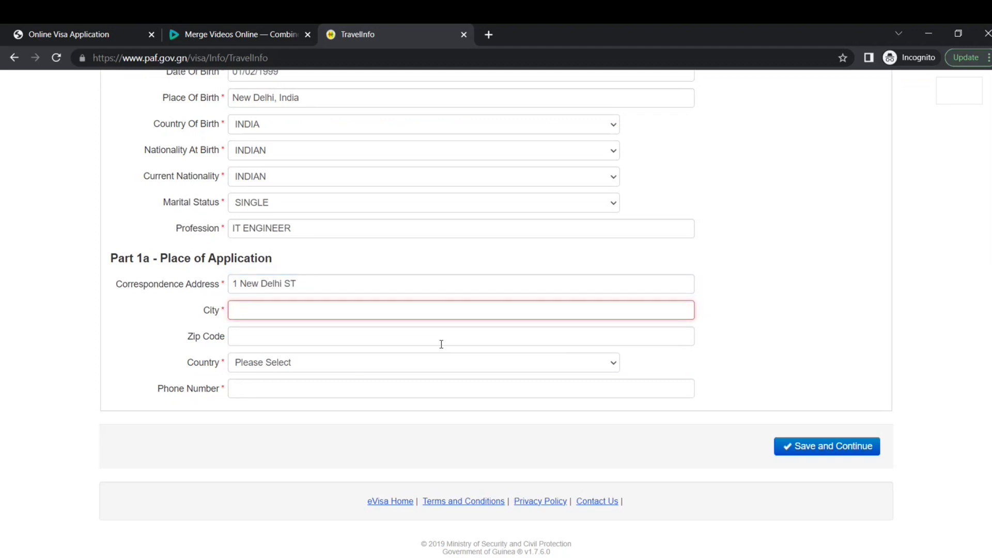
{"action": "type", "text": "New Delh"}
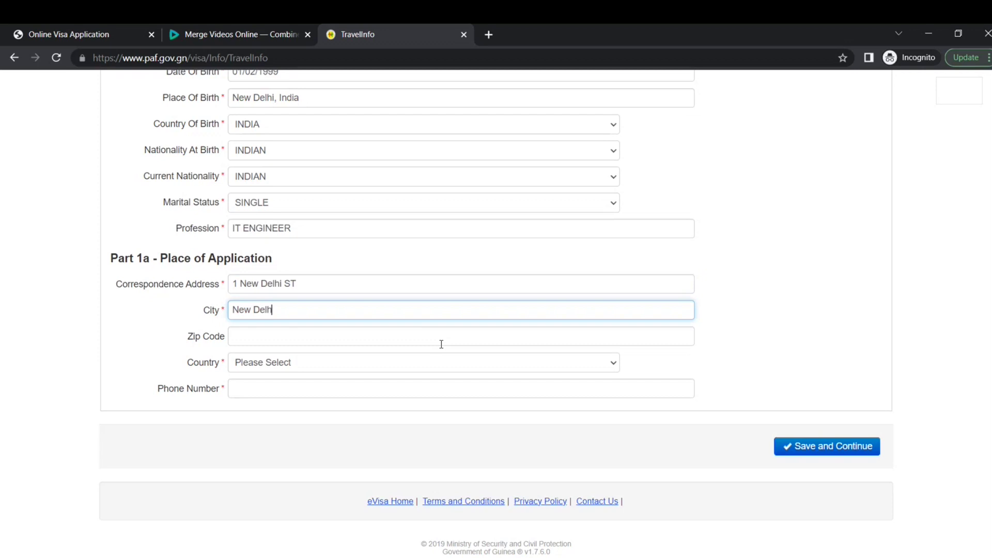
{"action": "type", "text": "i"}
{"action": "key", "text": "Tab"}
{"action": "type", "text": "7887877"}
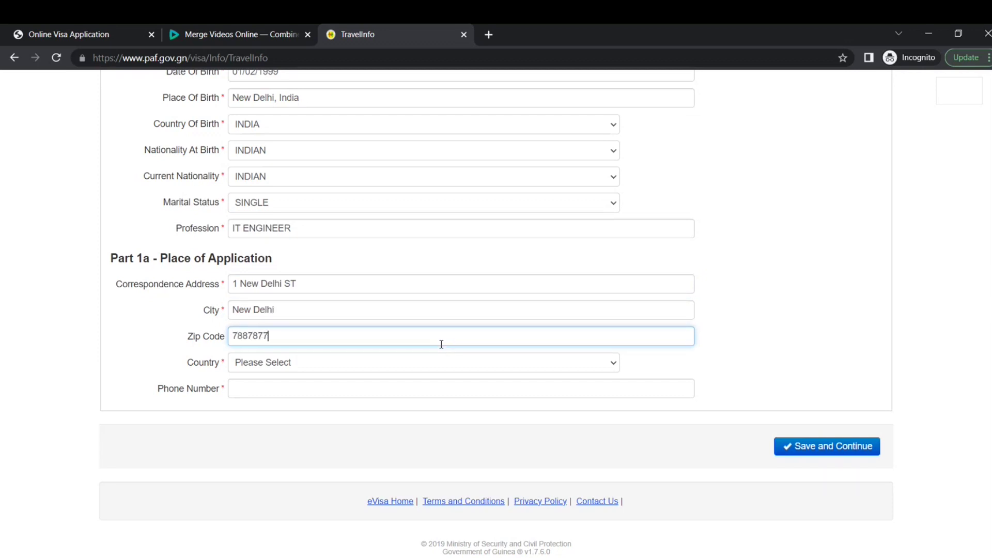
Set the place of application's country to INDIA and enter the traveler's phone number.
{"action": "key", "text": "Tab"}
{"action": "type", "text": "india"}
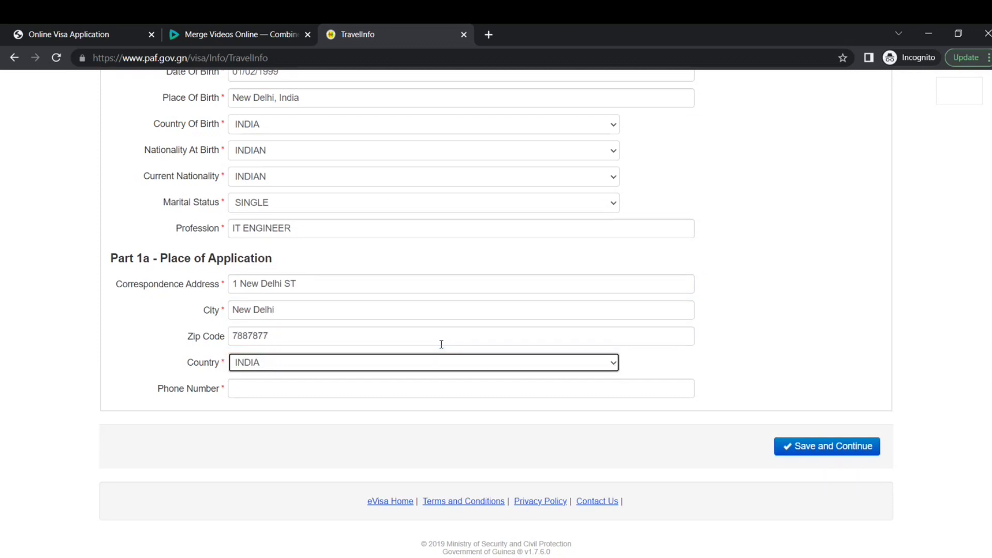
{"action": "key", "text": "Tab"}
{"action": "type", "text": "898989"}
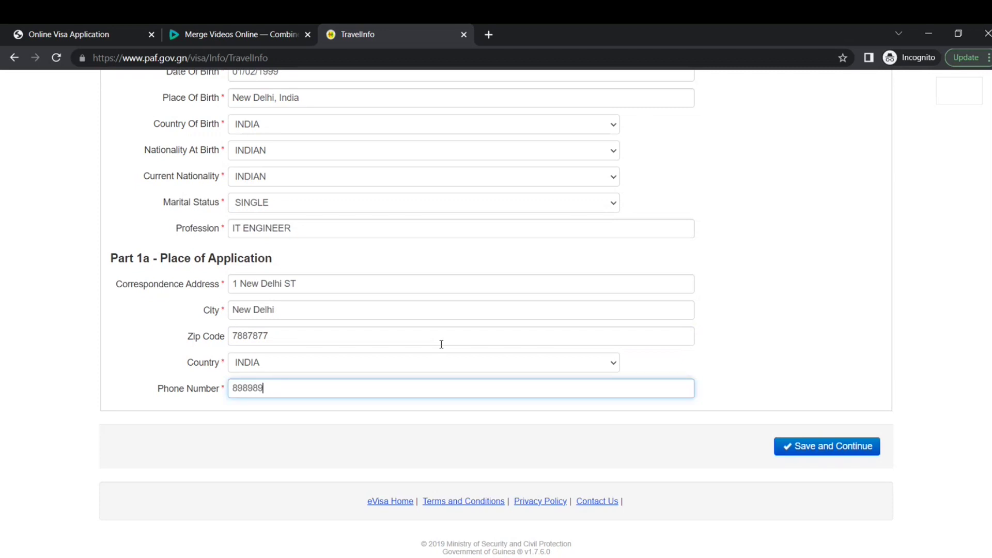
{"action": "type", "text": "8989"}
Remove the comma from the place of birth so it reads New Delhi India, and save Part 1 to continue.
{"action": "left_click", "coordinate": [826, 448]}
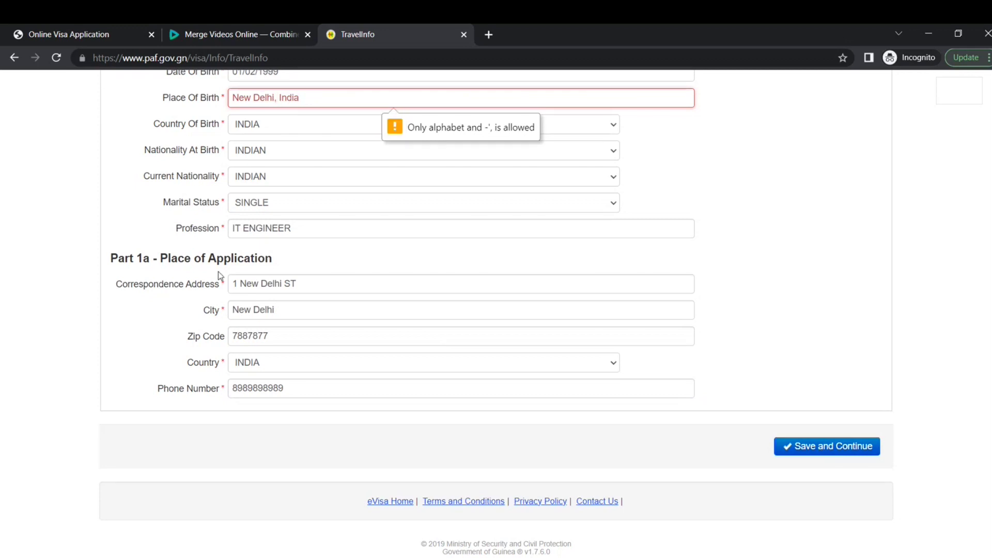
{"action": "key", "text": "BackSpace"}
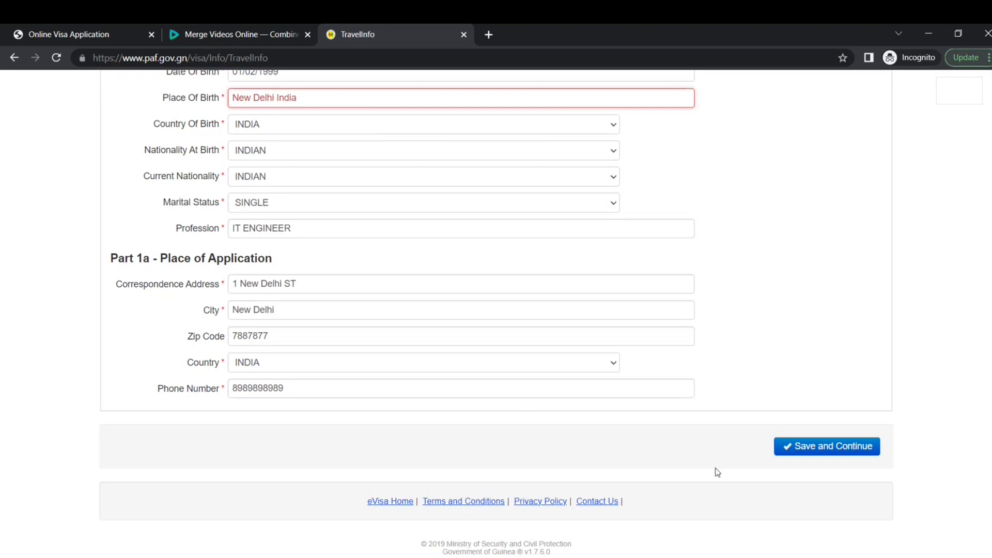
{"action": "left_click", "coordinate": [825, 449]}
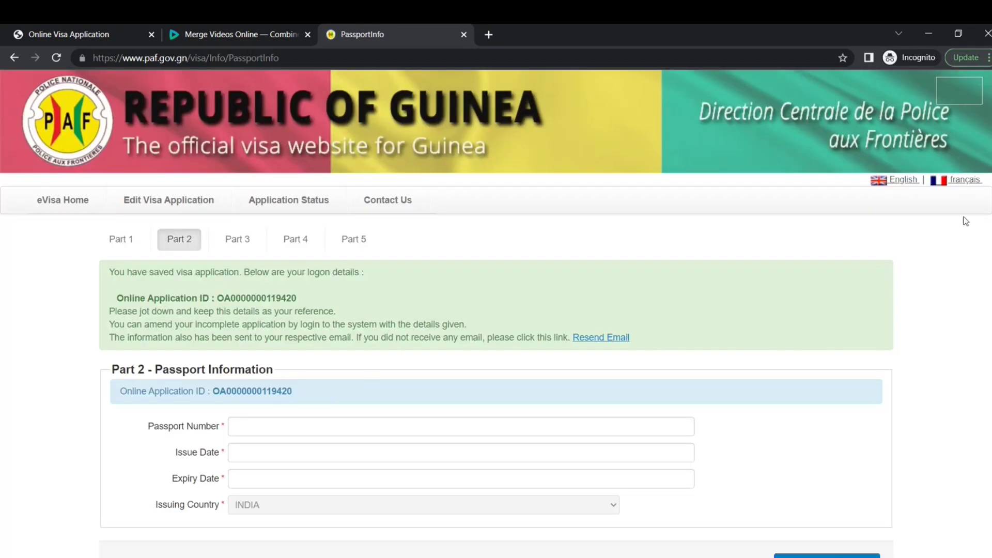
Enter the passport number and set the passport's issue date to 06/01/2023.
{"action": "scroll", "coordinate": [728, 390], "scroll_direction": "down", "scroll_amount": 2}
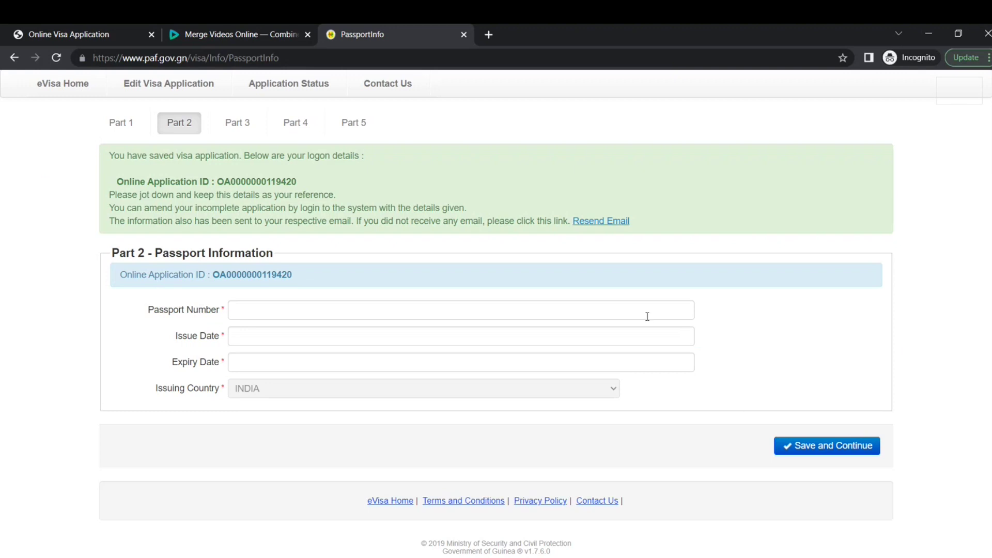
{"action": "left_click", "coordinate": [576, 311]}
{"action": "type", "text": "K"}
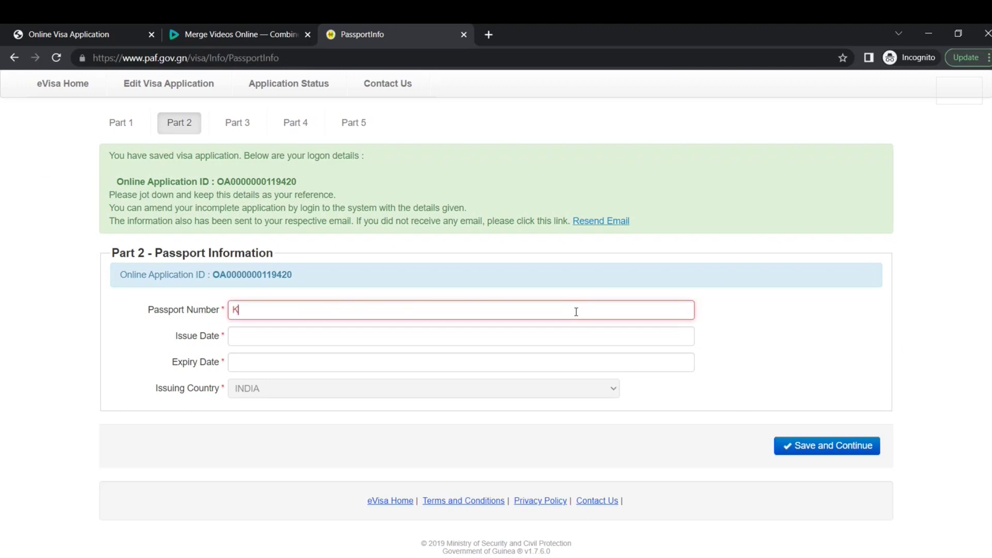
{"action": "type", "text": "89899898"}
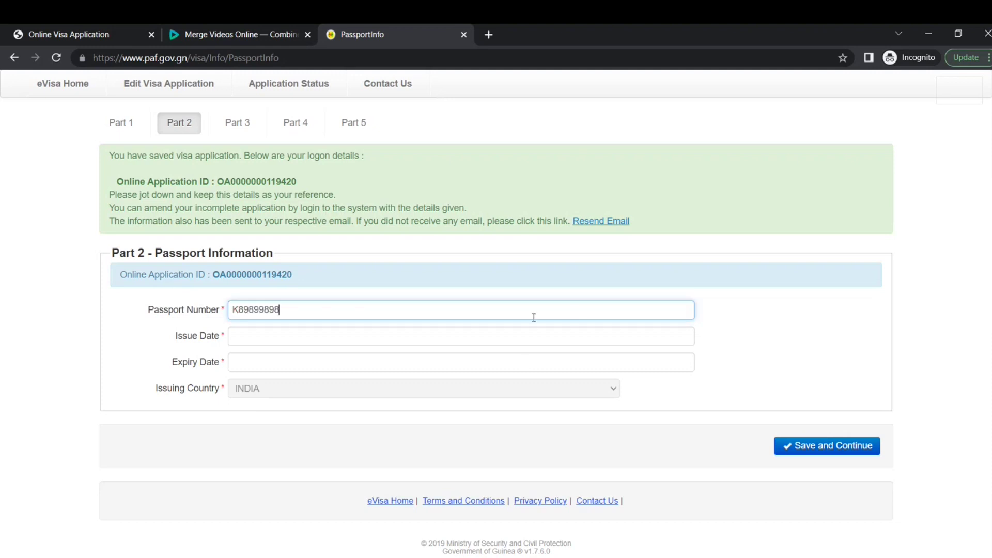
{"action": "left_click", "coordinate": [525, 331]}
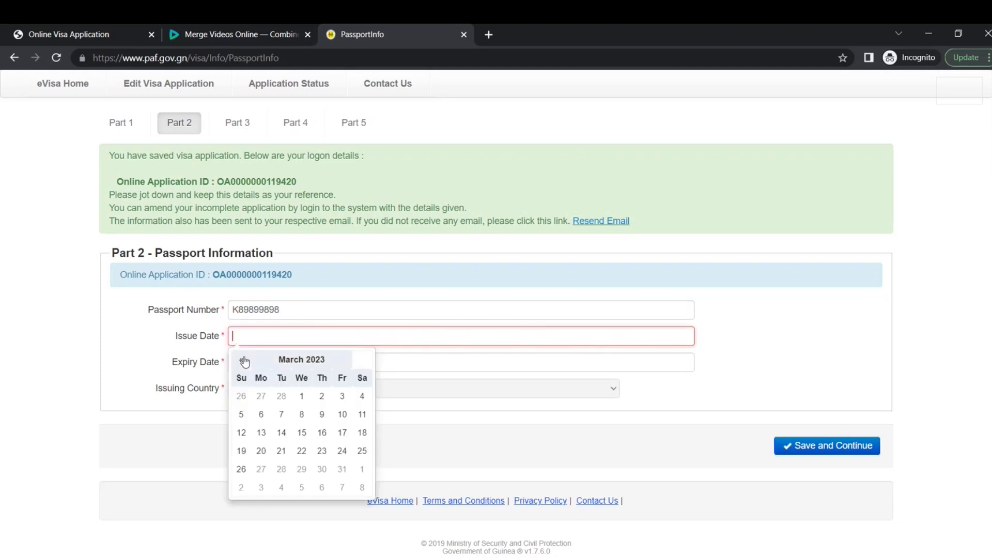
{"action": "left_click", "coordinate": [244, 360]}
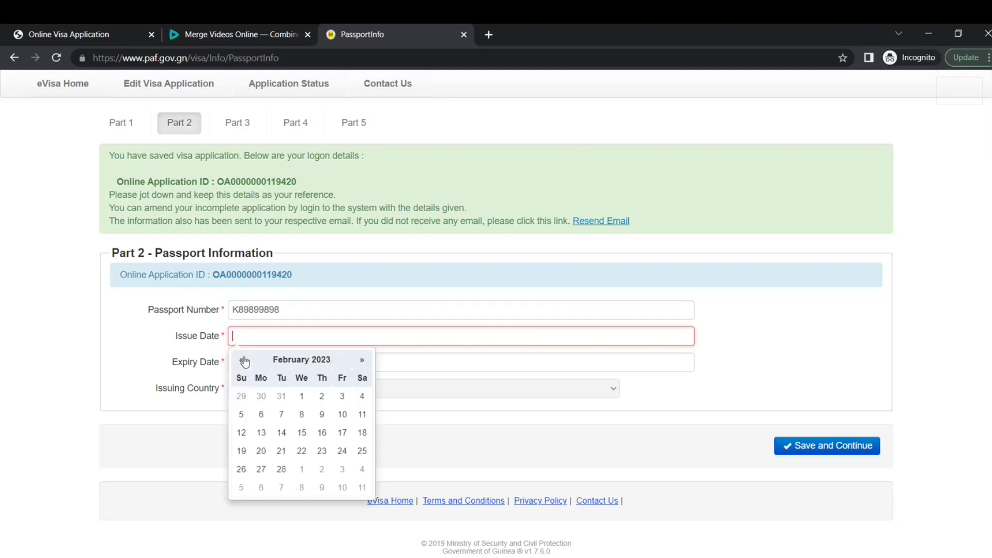
{"action": "left_click", "coordinate": [244, 360]}
{"action": "left_click", "coordinate": [342, 415]}
Set the passport's expiry date to 22/11/2029 and save the passport information to continue.
{"action": "left_click", "coordinate": [375, 365]}
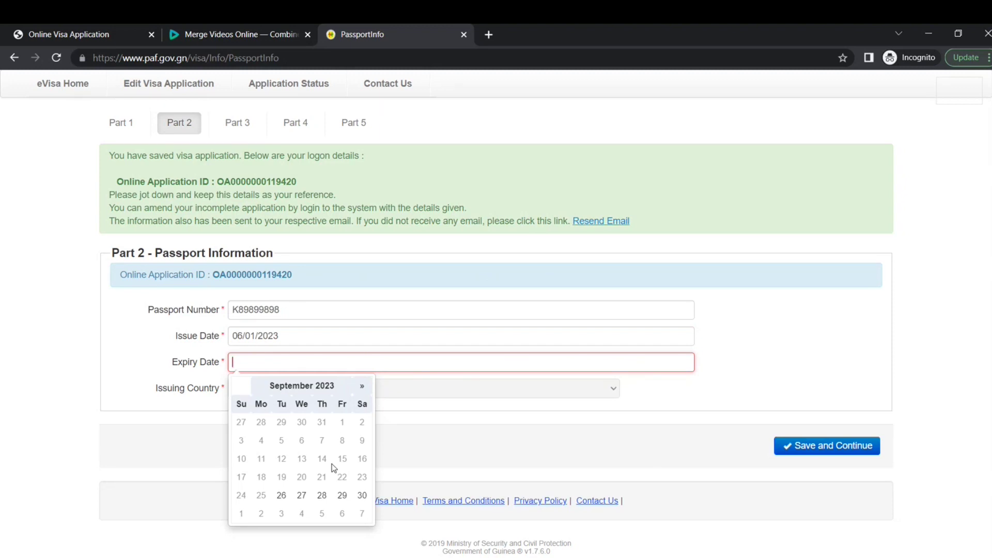
{"action": "left_click", "coordinate": [328, 390]}
{"action": "left_click", "coordinate": [361, 389]}
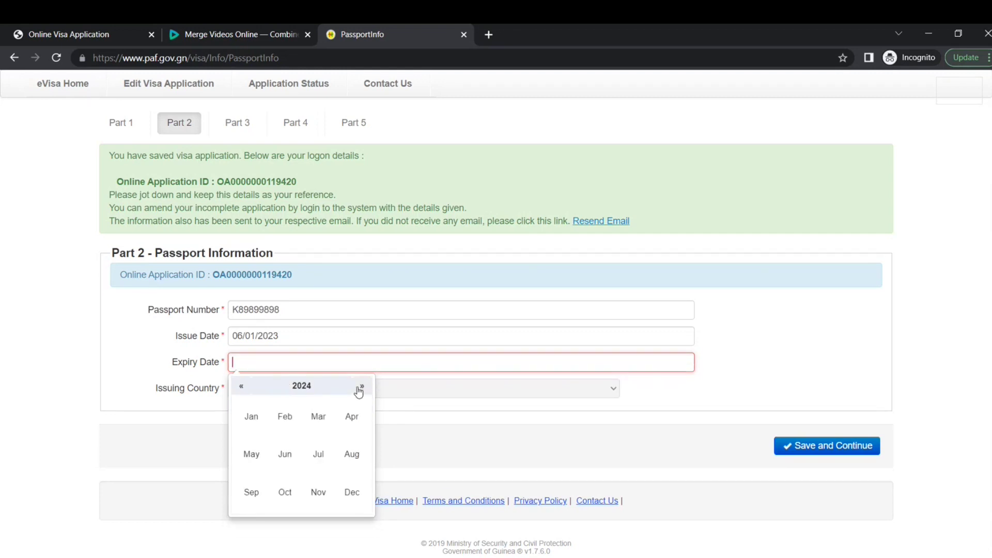
{"action": "left_click", "coordinate": [360, 389]}
{"action": "left_click", "coordinate": [315, 391]}
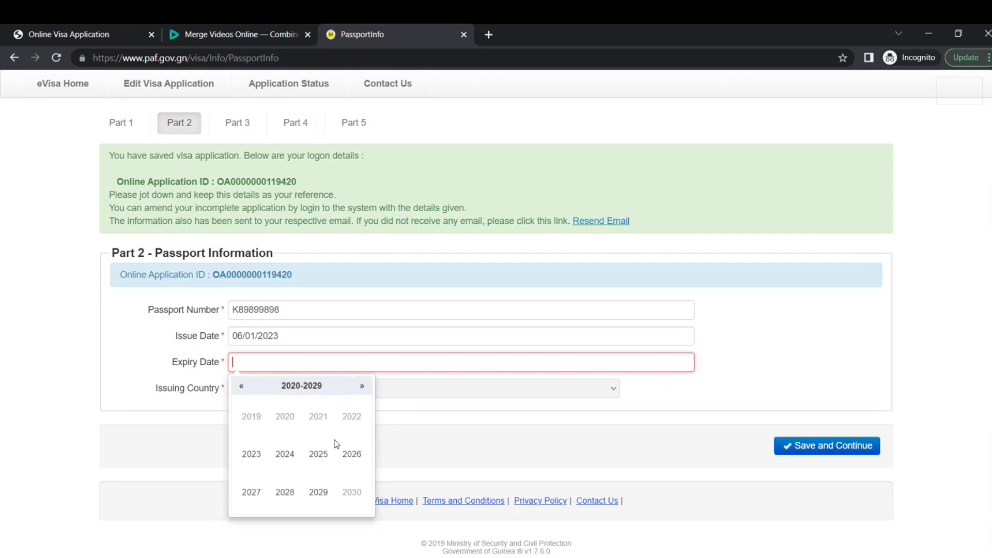
{"action": "left_click", "coordinate": [317, 501]}
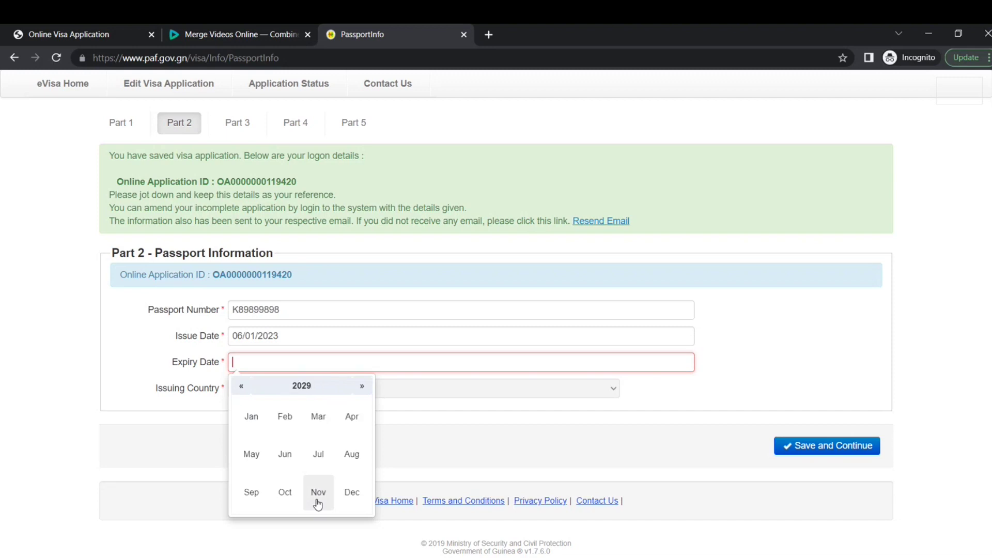
{"action": "left_click", "coordinate": [319, 492]}
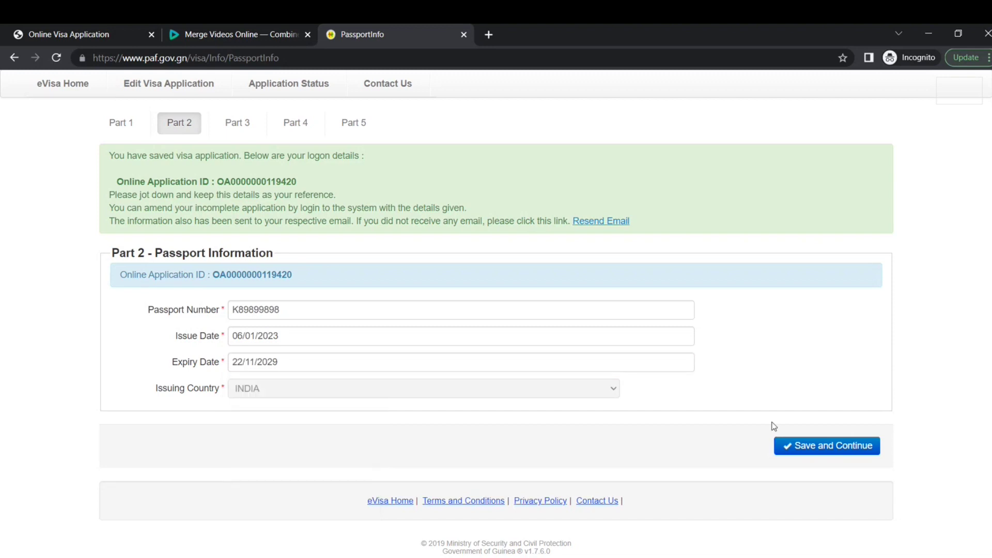
{"action": "left_click", "coordinate": [794, 445]}
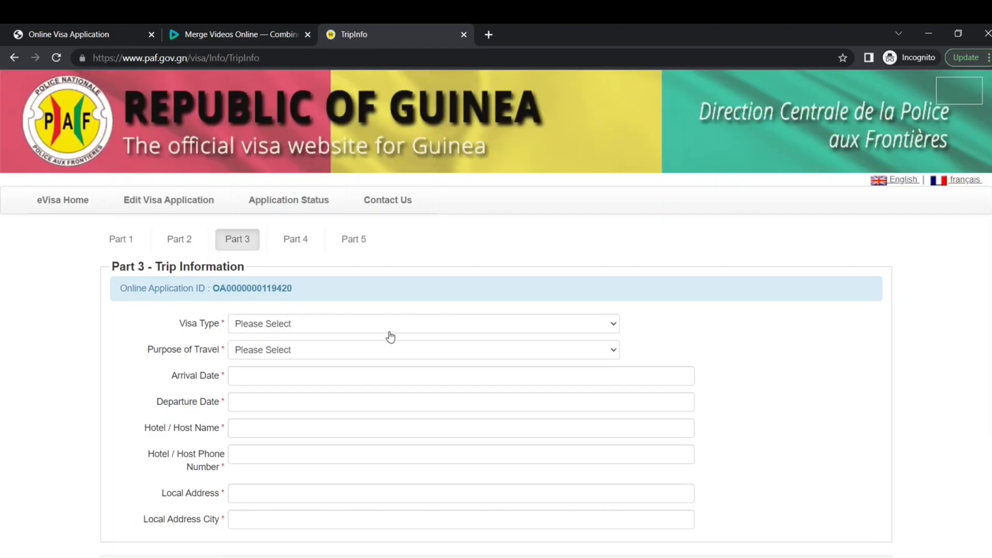
Set the visa type to ENTRY VISA and the purpose of travel to TOURIST.
{"action": "left_click", "coordinate": [389, 331]}
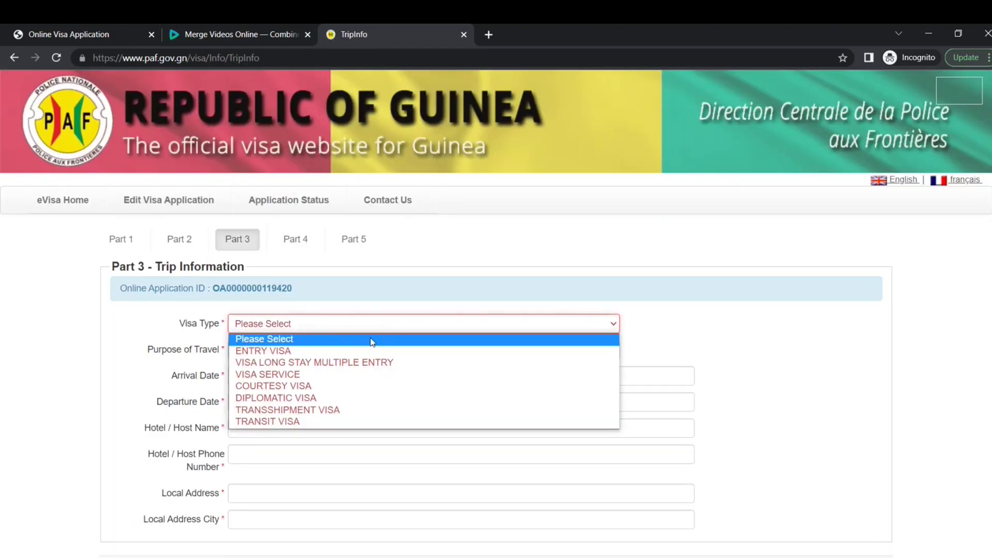
{"action": "left_click", "coordinate": [343, 354]}
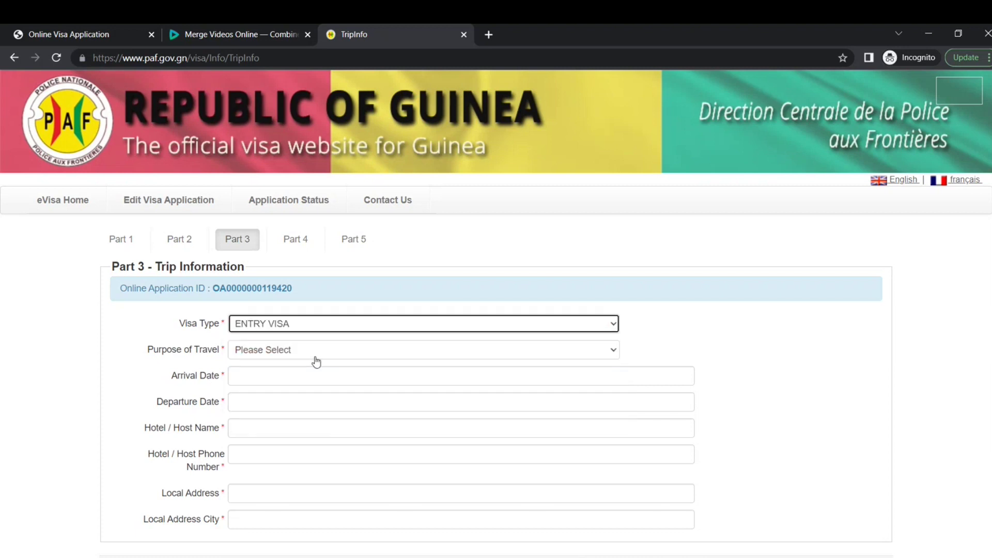
{"action": "left_click", "coordinate": [316, 361]}
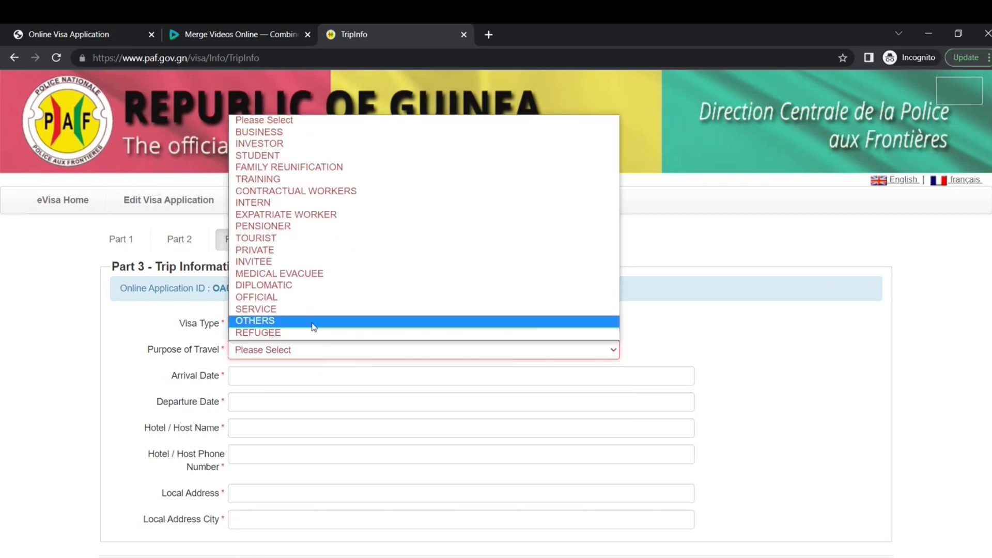
{"action": "left_click", "coordinate": [315, 239]}
Set the trip's arrival date to 06/04/2023 and the departure date to 27/04/2023.
{"action": "left_click", "coordinate": [336, 368]}
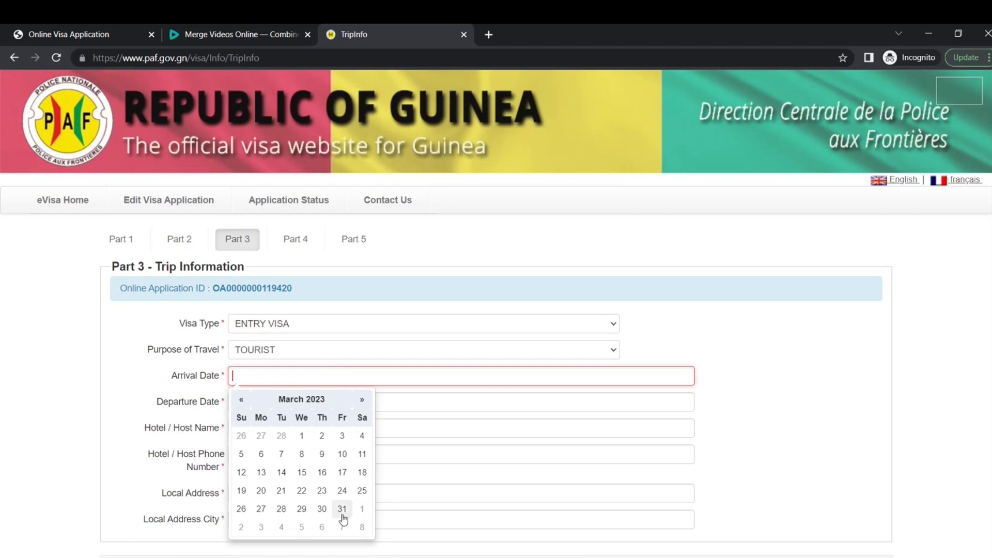
{"action": "left_click", "coordinate": [322, 528]}
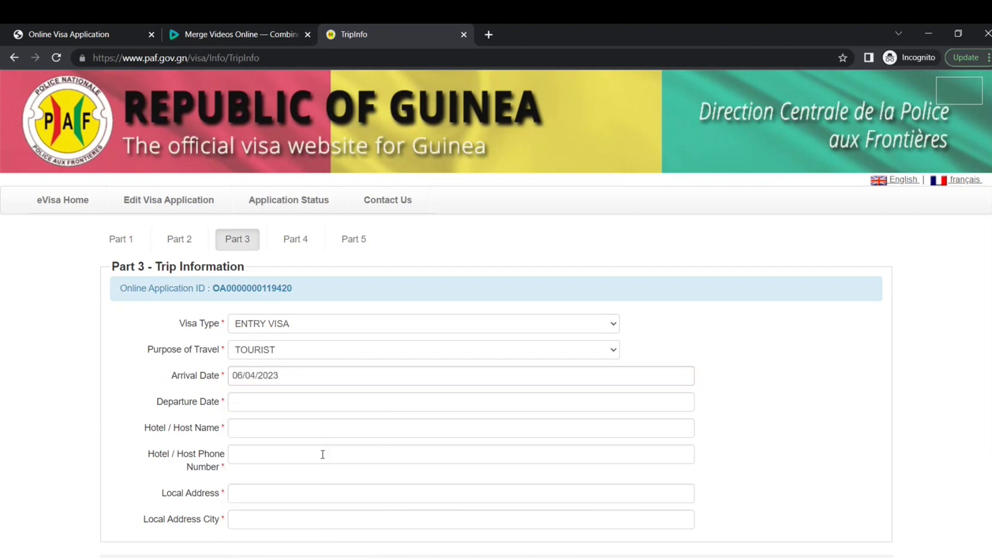
{"action": "left_click", "coordinate": [313, 402]}
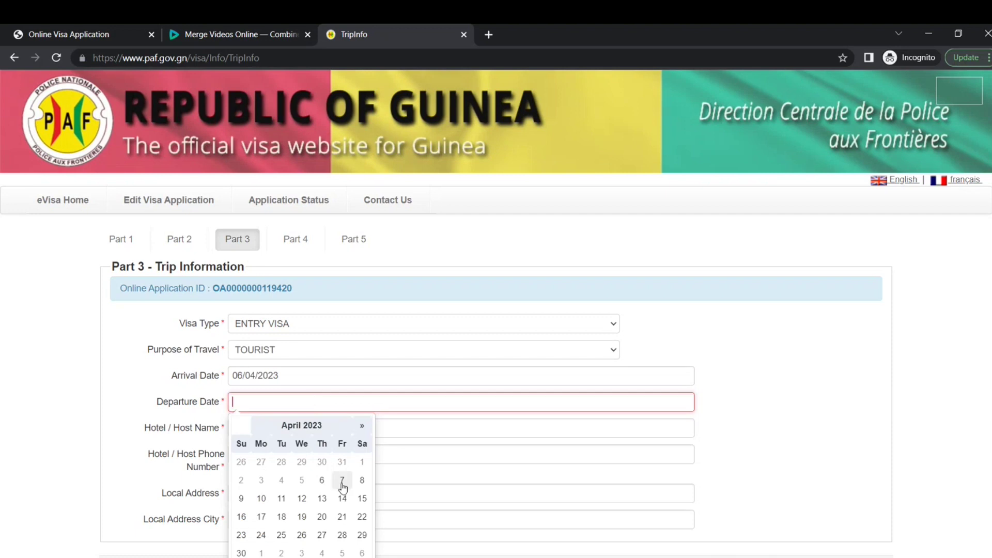
{"action": "left_click", "coordinate": [326, 536]}
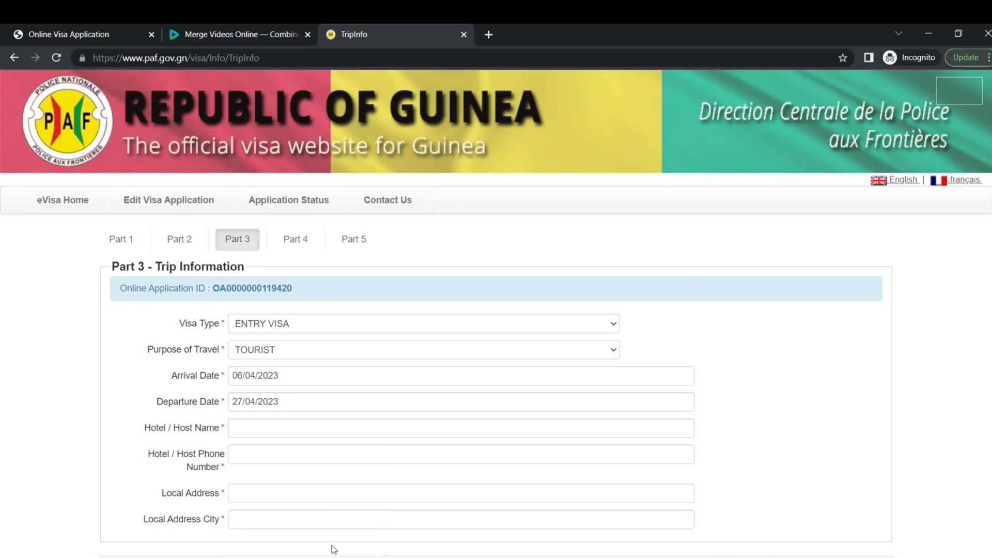
Enter Hotel Hero as the hotel or host name and fill in its phone number.
{"action": "left_click", "coordinate": [301, 430]}
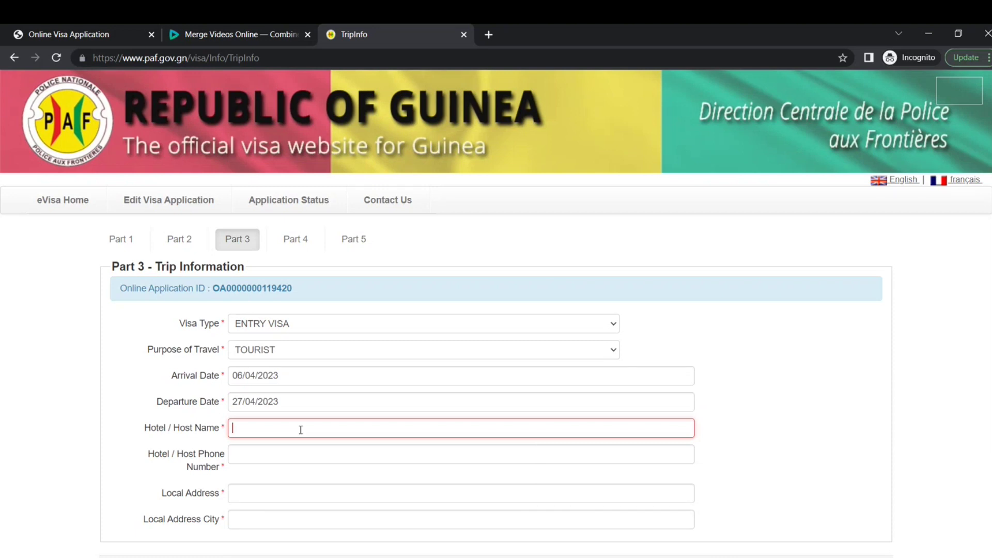
{"action": "type", "text": "Hotel Hero"}
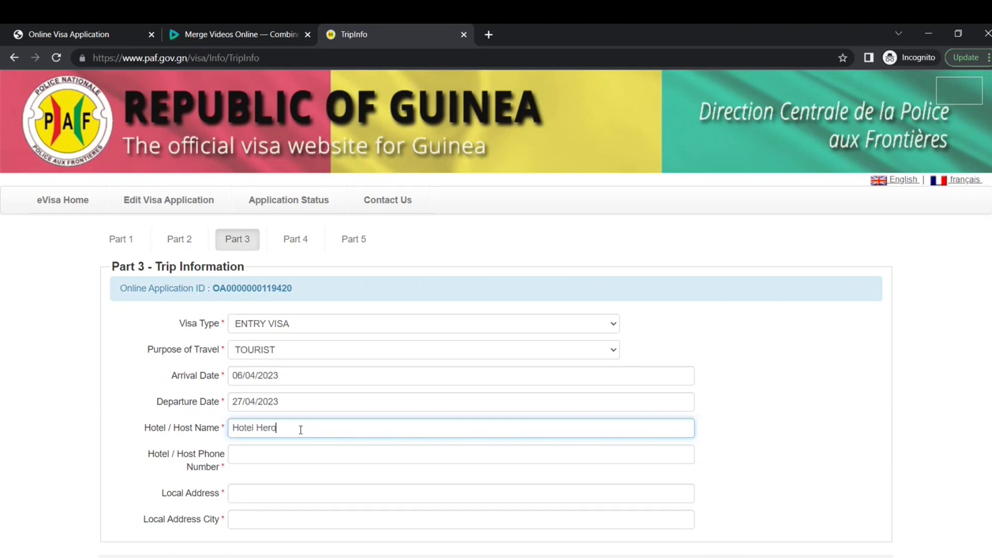
{"action": "left_click", "coordinate": [278, 449]}
{"action": "type", "text": "898989898"}
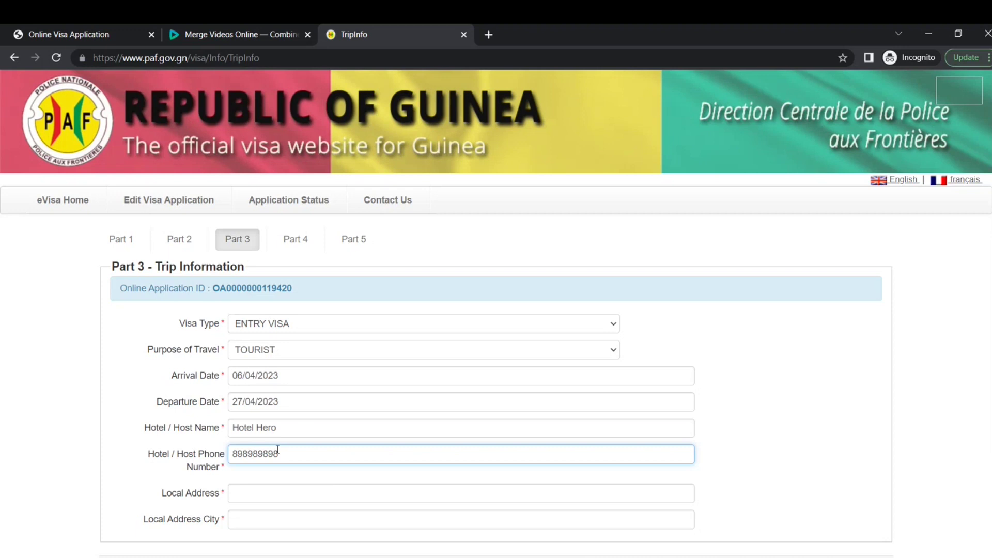
Fill in the local address of the stay and enter GCT as its city.
{"action": "left_click", "coordinate": [260, 492]}
{"action": "type", "text": "2 G"}
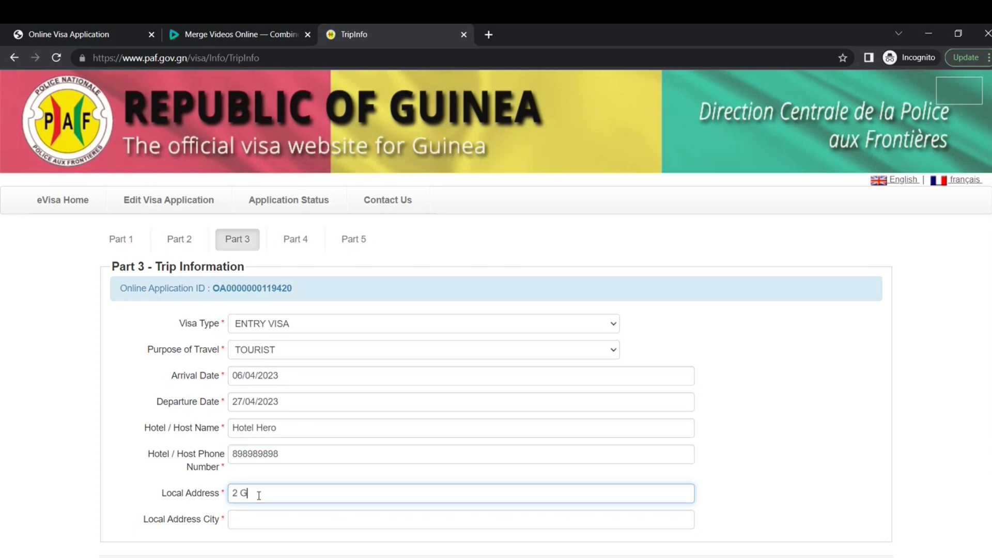
{"action": "type", "text": "ubes ST"}
{"action": "left_click", "coordinate": [267, 524]}
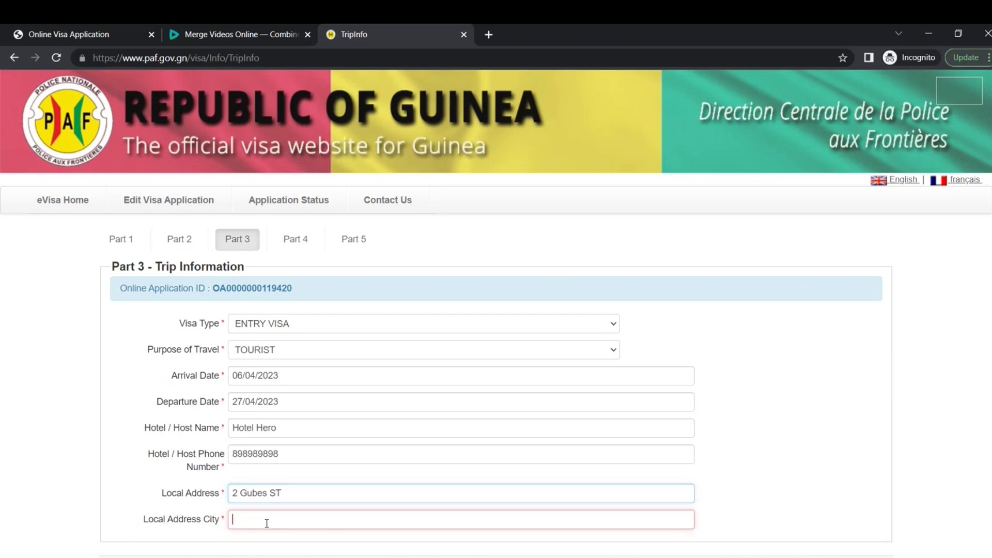
{"action": "type", "text": "G"}
{"action": "type", "text": "O"}
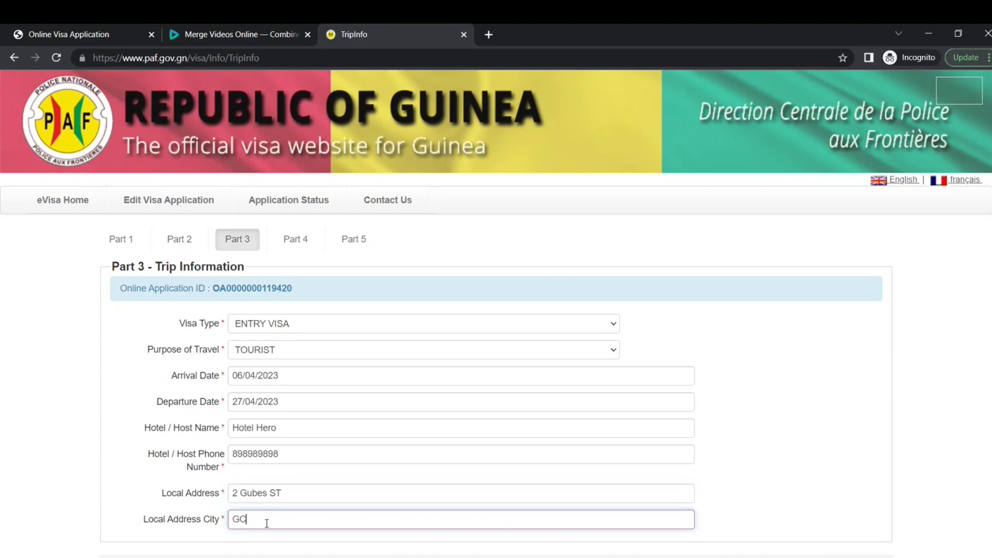
{"action": "type", "text": "T"}
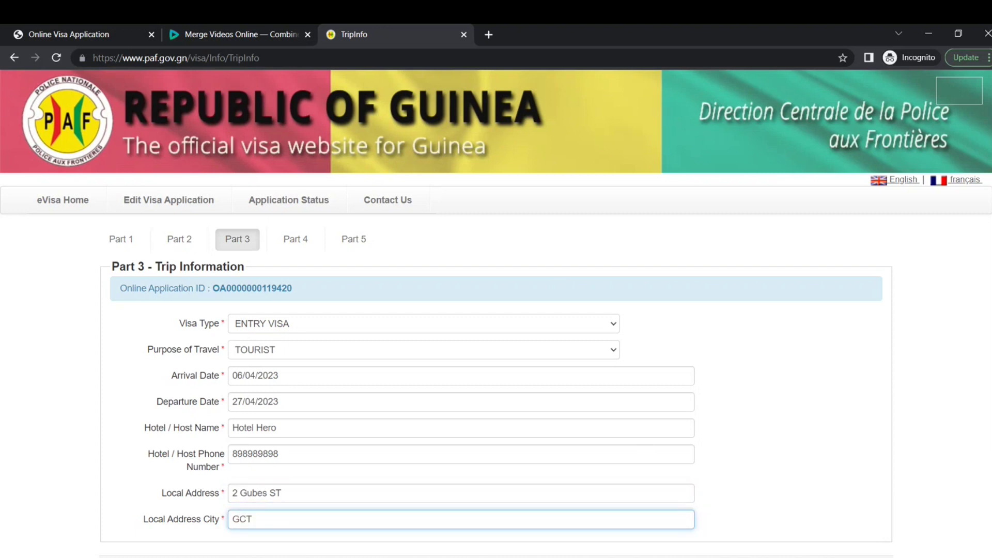
Save the completed trip information and continue to the supporting documents part of the application.
{"action": "scroll", "coordinate": [972, 514], "scroll_direction": "down", "scroll_amount": 3}
{"action": "left_click", "coordinate": [798, 447]}
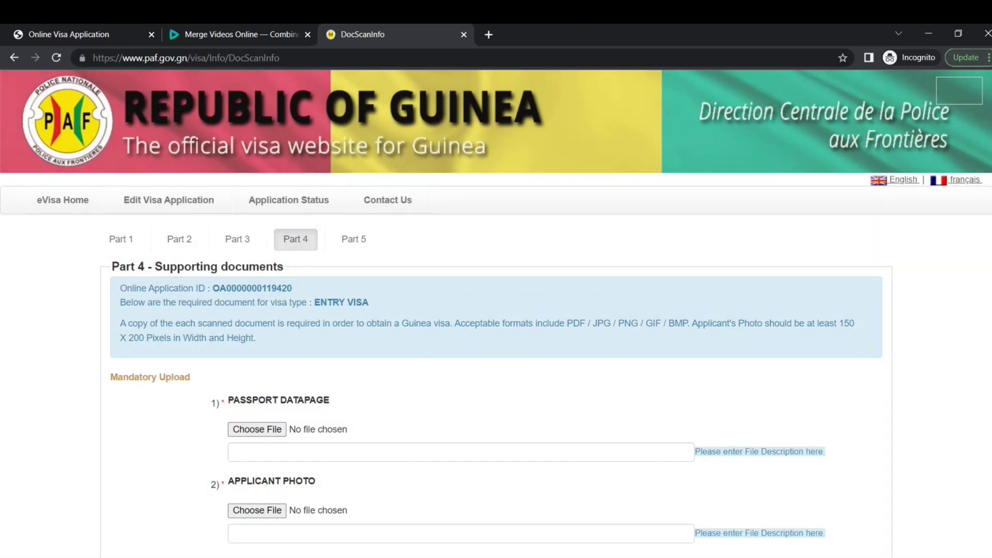
Examine the file format and photo size requirements, the mandatory uploads, and the document types offered for other uploads.
{"action": "scroll", "coordinate": [497, 310], "scroll_direction": "down", "scroll_amount": 4}
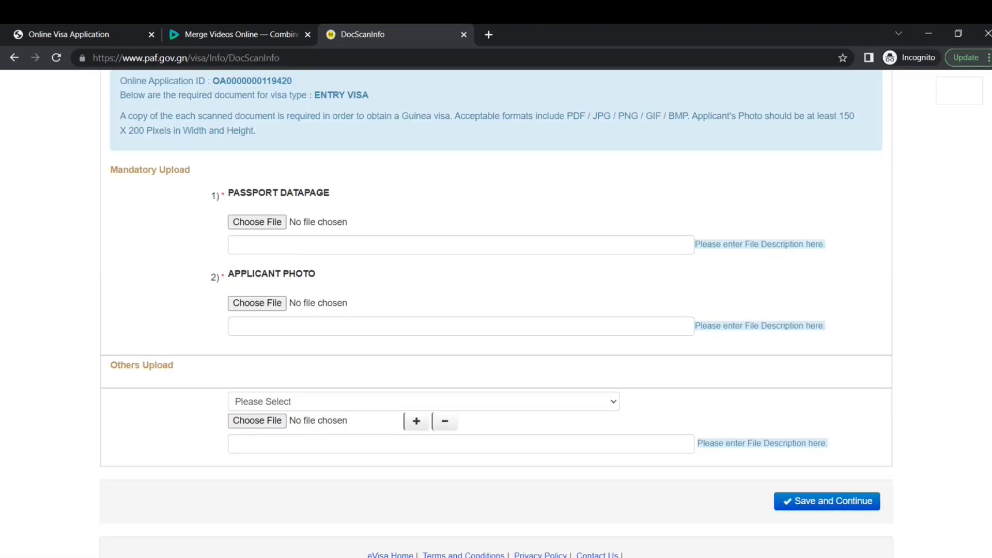
{"action": "scroll", "coordinate": [559, 244], "scroll_direction": "up", "scroll_amount": 1}
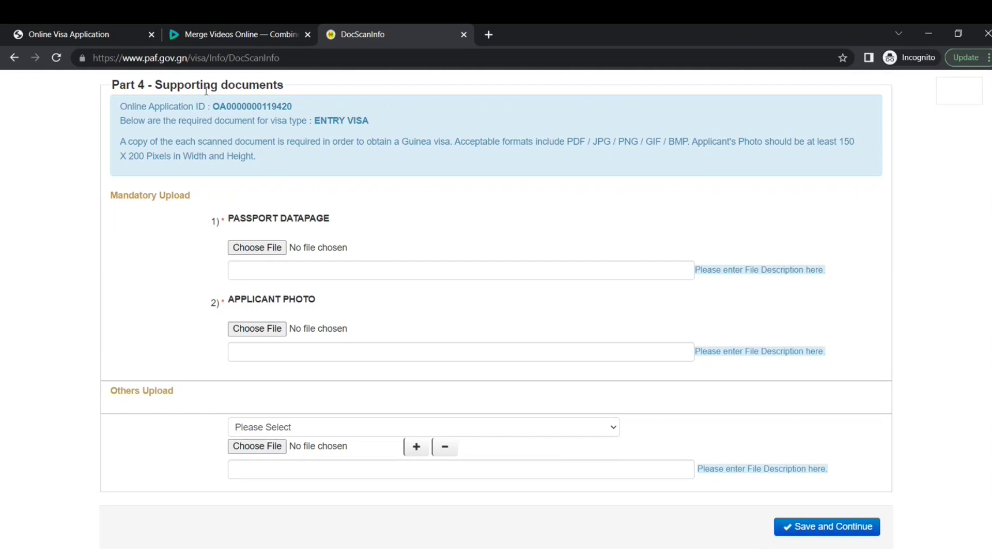
{"action": "left_click_drag", "start_coordinate": [126, 156], "coordinate": [256, 157]}
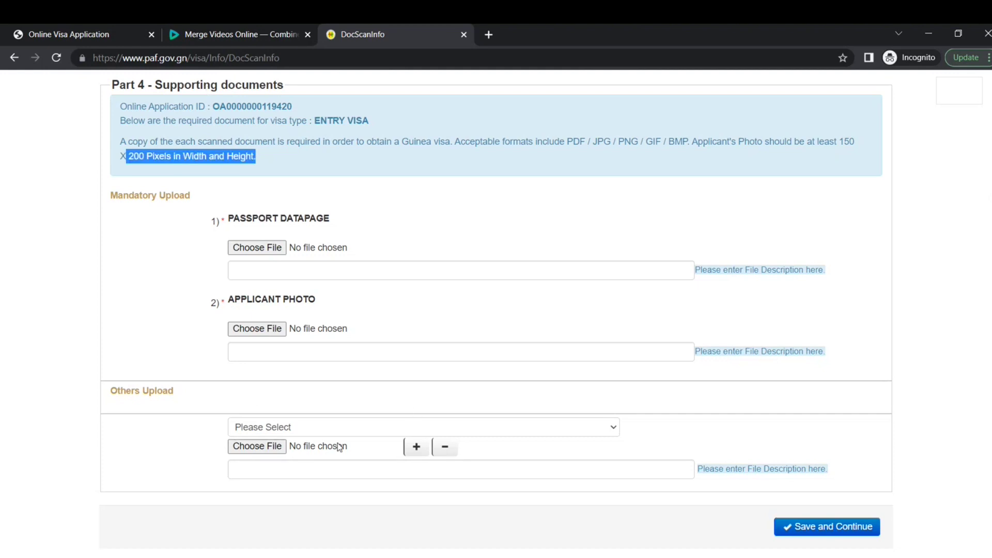
{"action": "left_click", "coordinate": [610, 431]}
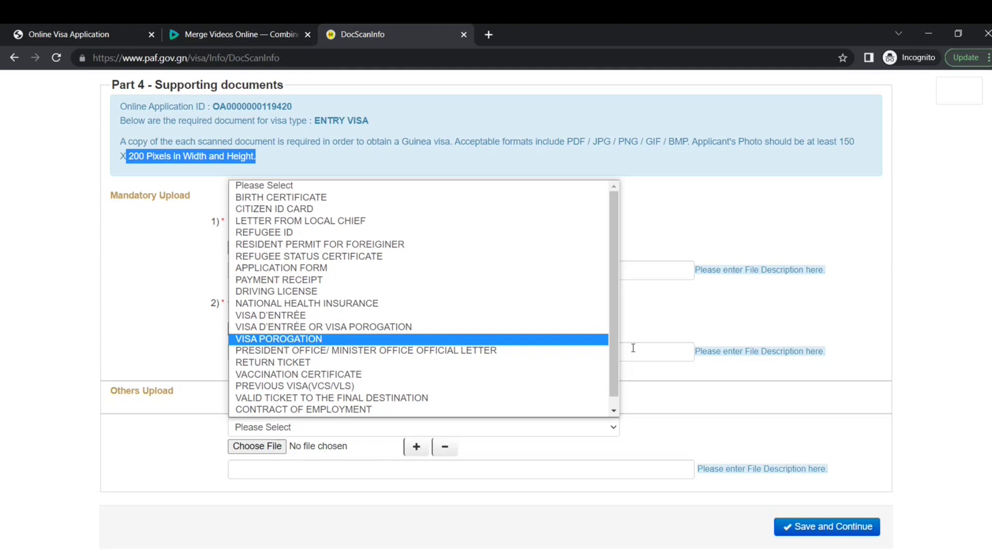
{"action": "scroll", "coordinate": [553, 396], "scroll_direction": "down", "scroll_amount": 1}
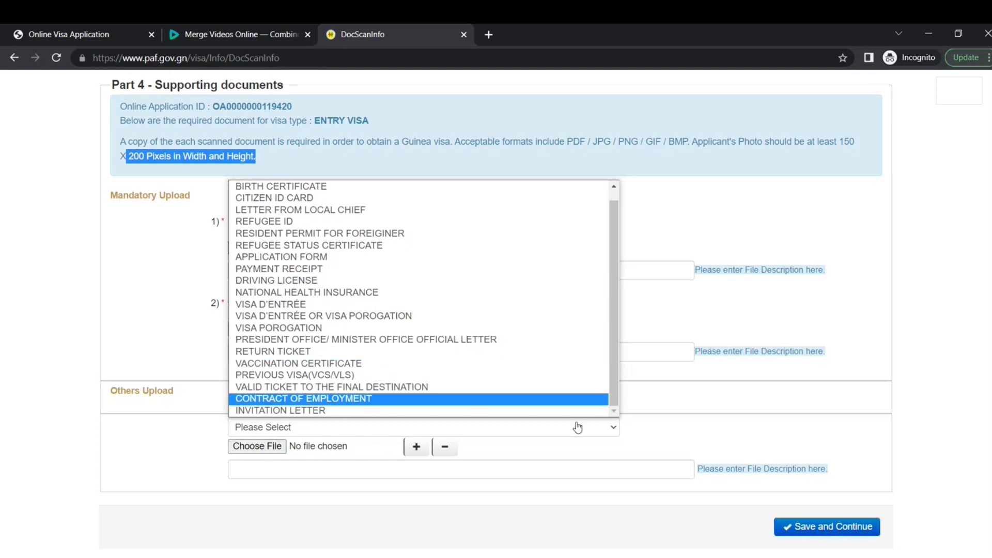
{"action": "left_click", "coordinate": [153, 443]}
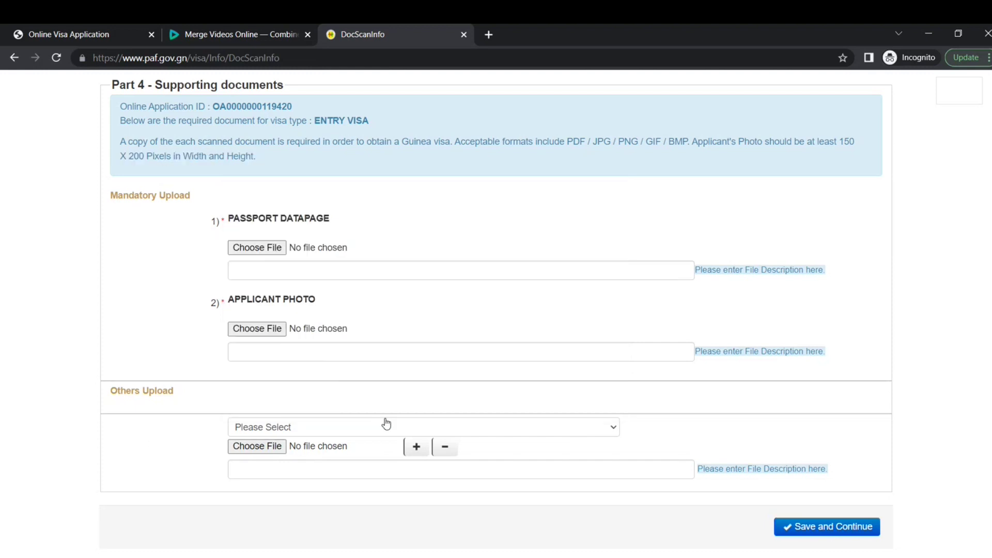
{"action": "scroll", "coordinate": [386, 424], "scroll_direction": "up", "scroll_amount": 1}
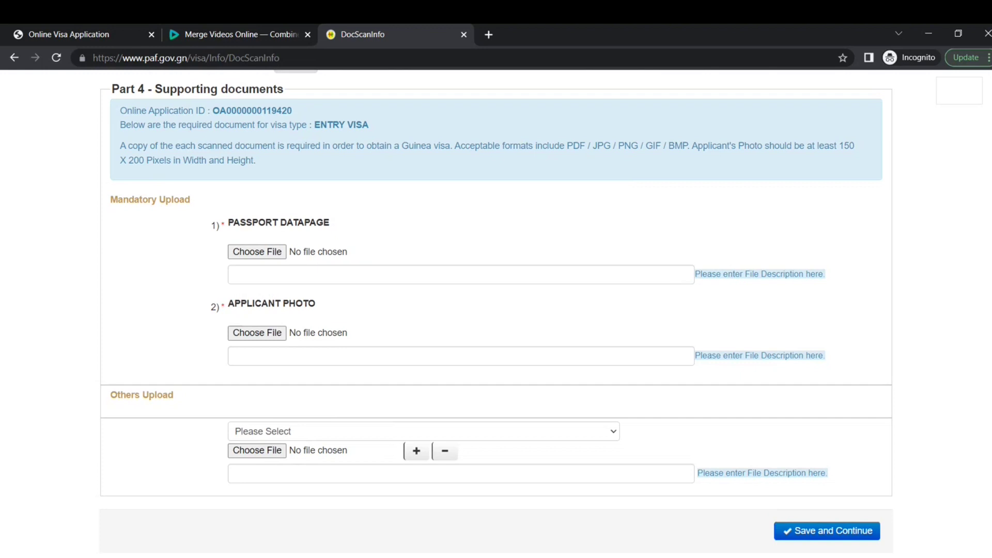
{"action": "scroll", "coordinate": [624, 272], "scroll_direction": "up", "scroll_amount": 3}
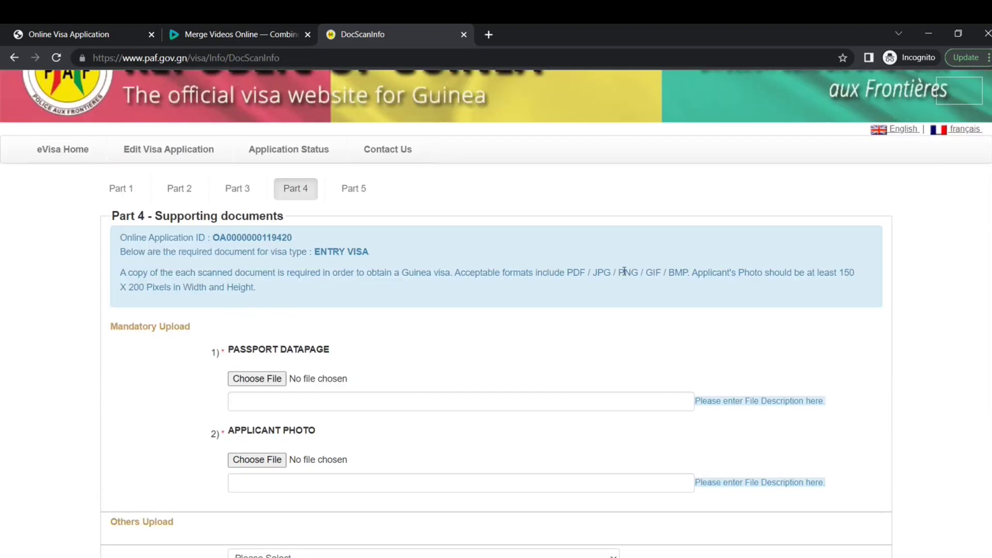